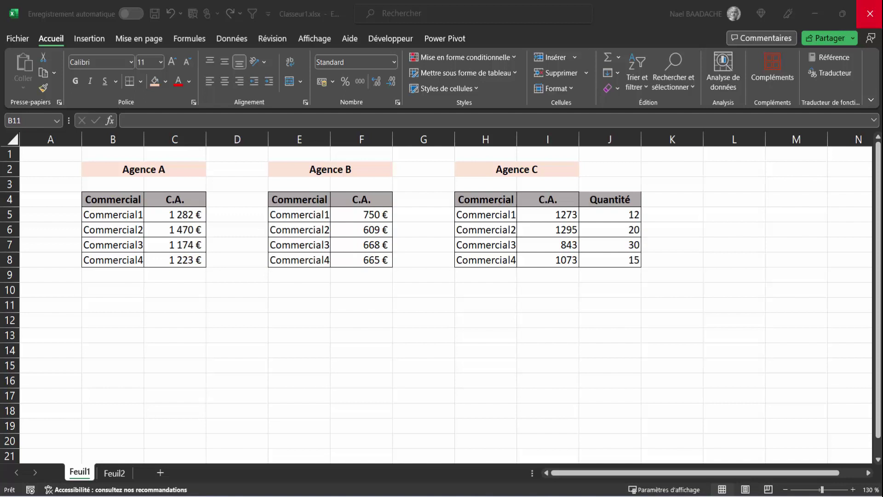
Step: Start an ASSEMB.V formula in cell B11
click(240, 345)
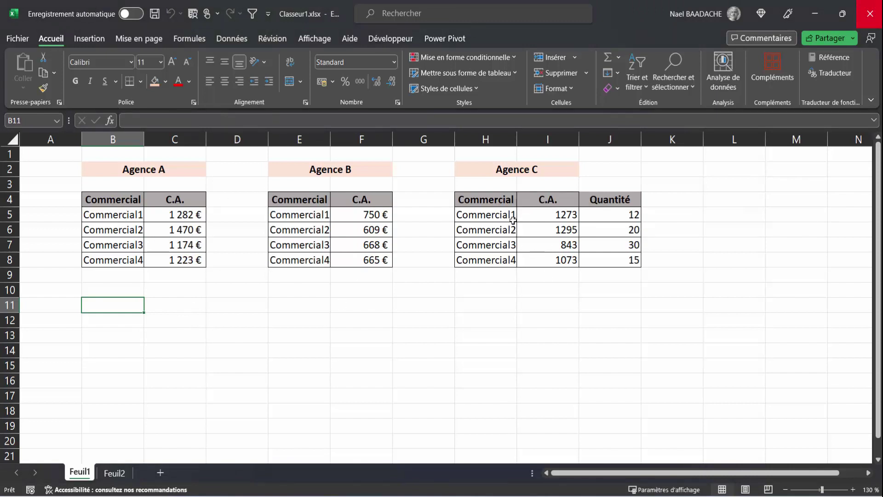
drag(610, 214, 617, 266)
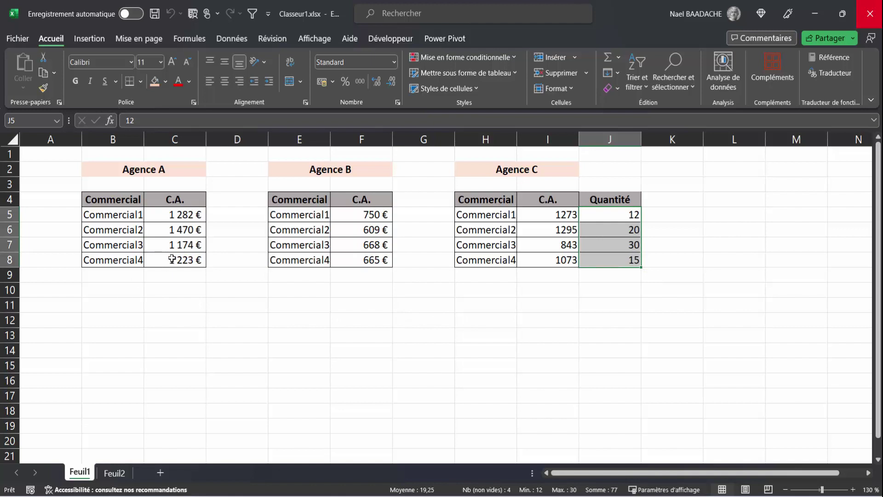
click(123, 306)
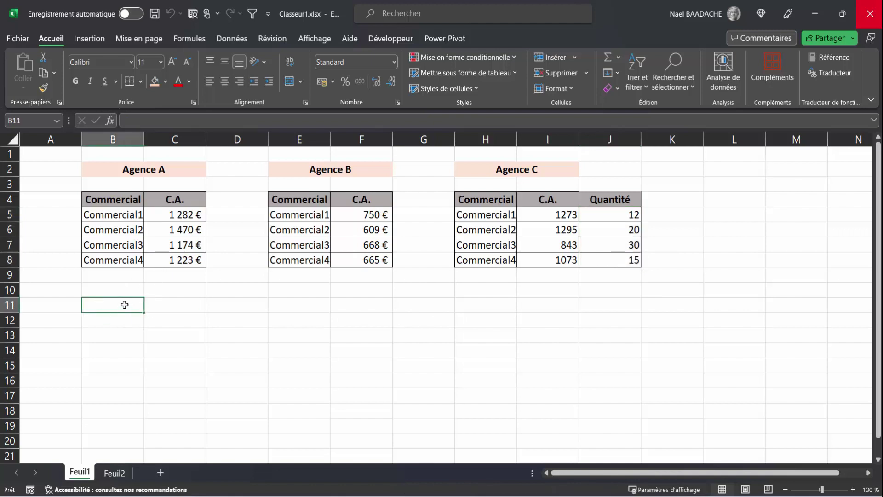
text(=assem)
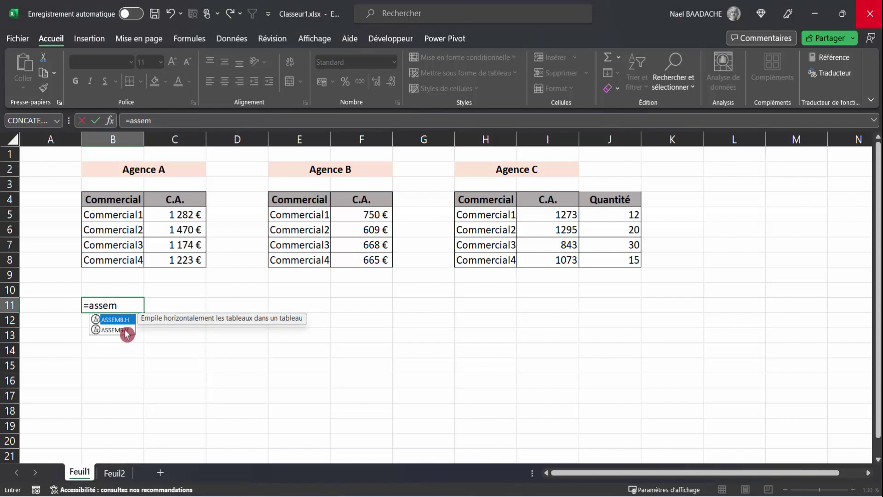
double_click(125, 330)
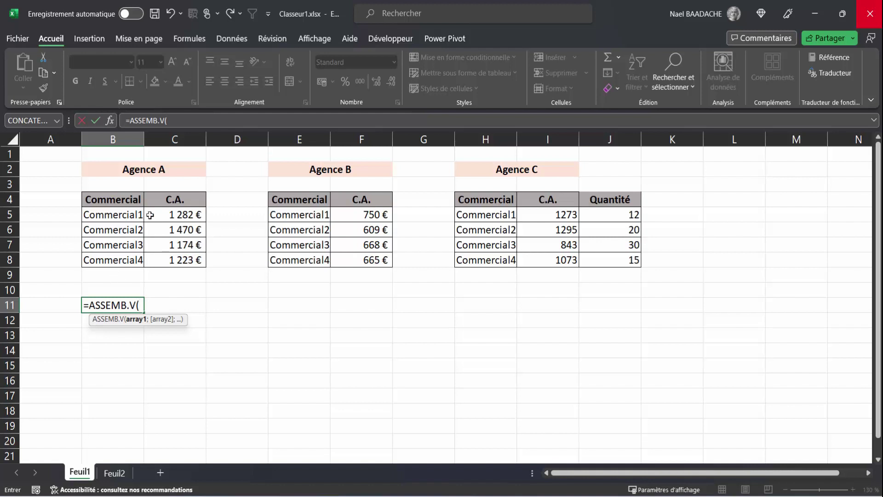
Step: Stack ranges B5:C8, E5:F8 and H5:I8 with ASSEMB.V, spilling twelve rows into B11:C22
drag(100, 217, 179, 258)
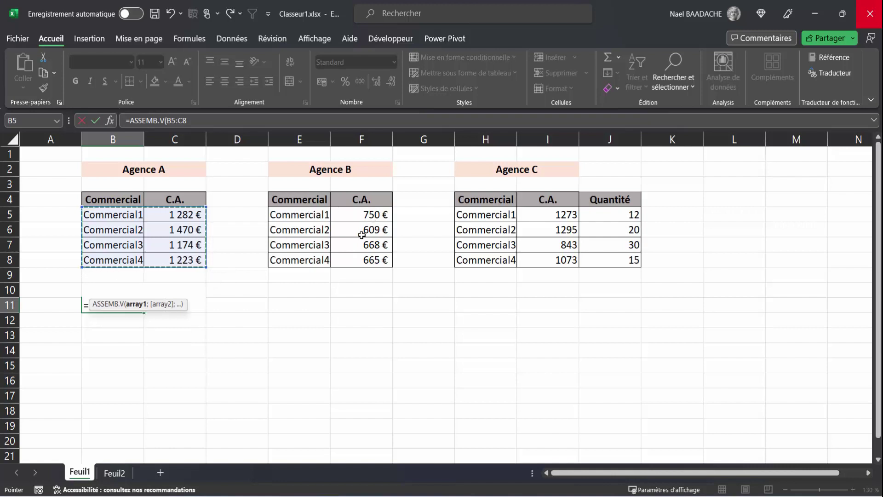
key(ctrl)
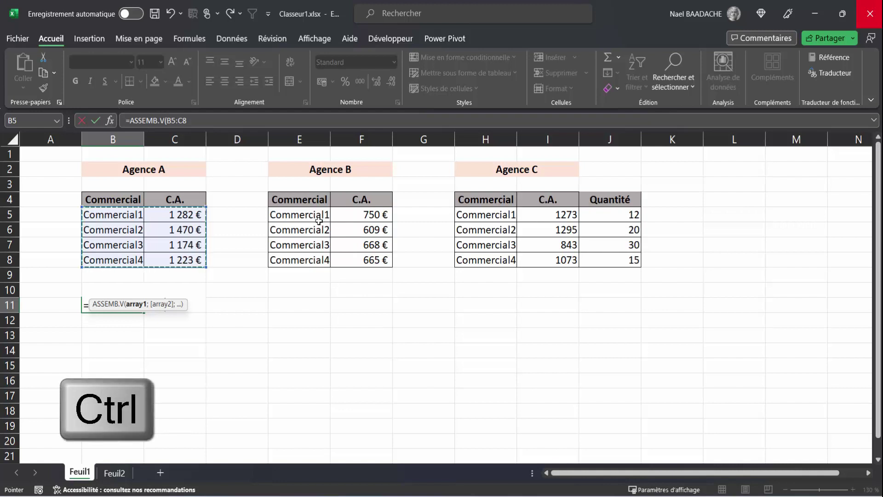
mouse_move(295, 216)
mouse_down()
mouse_move(353, 219)
mouse_move(328, 259)
mouse_up()
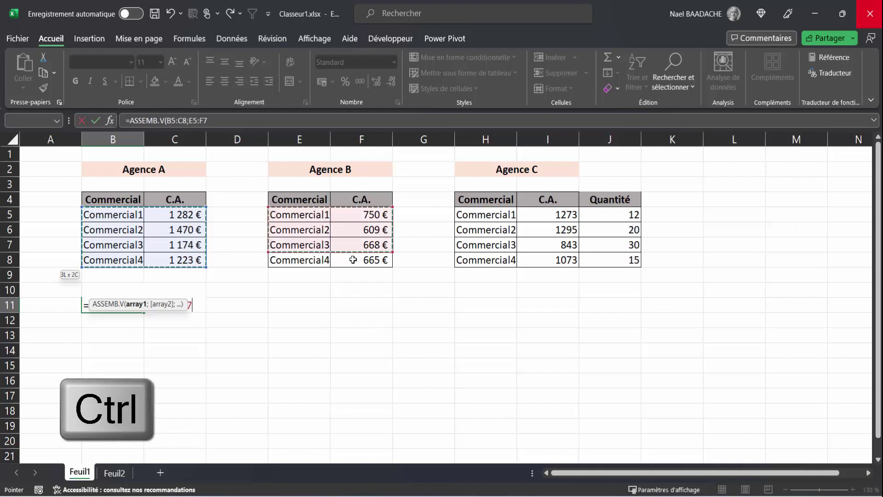
ctrl+click(505, 217)
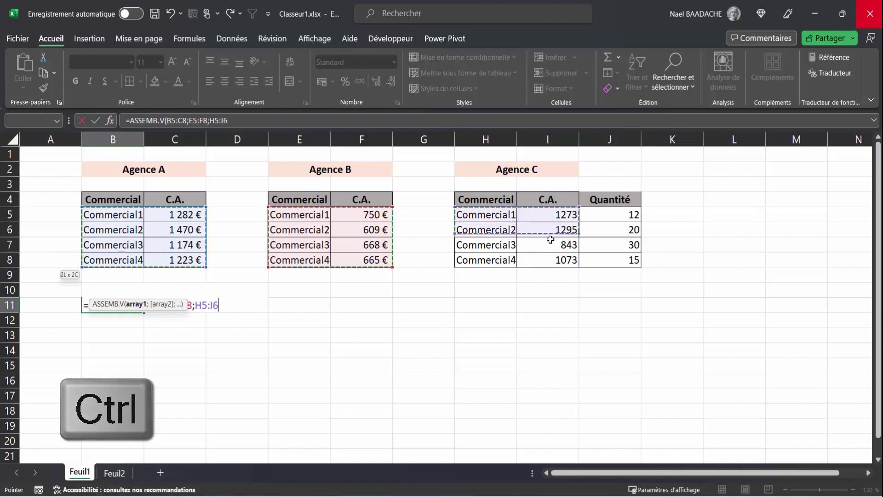
drag(505, 216, 518, 258)
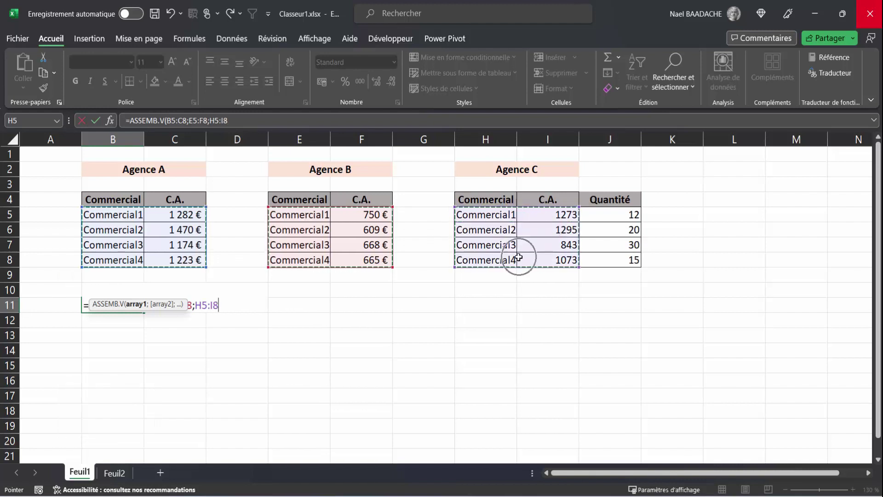
text())
key(Return)
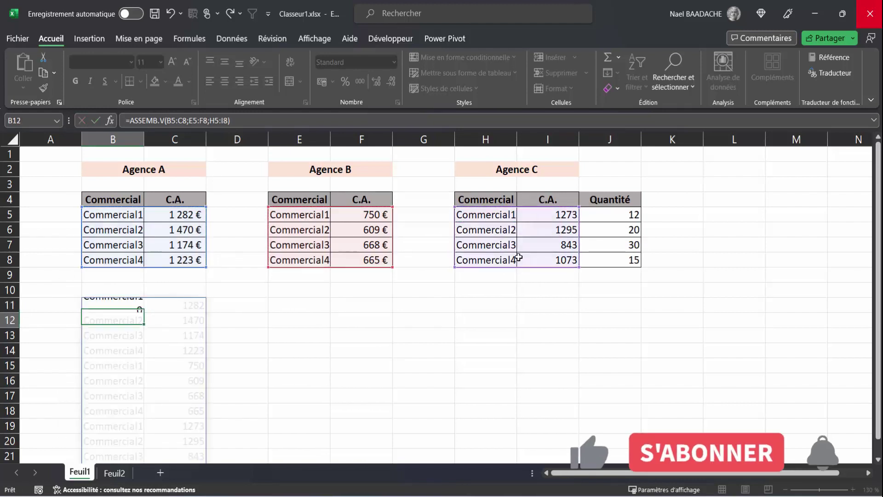
scroll(204, 321, down, 1)
scroll(204, 321, down, 1)
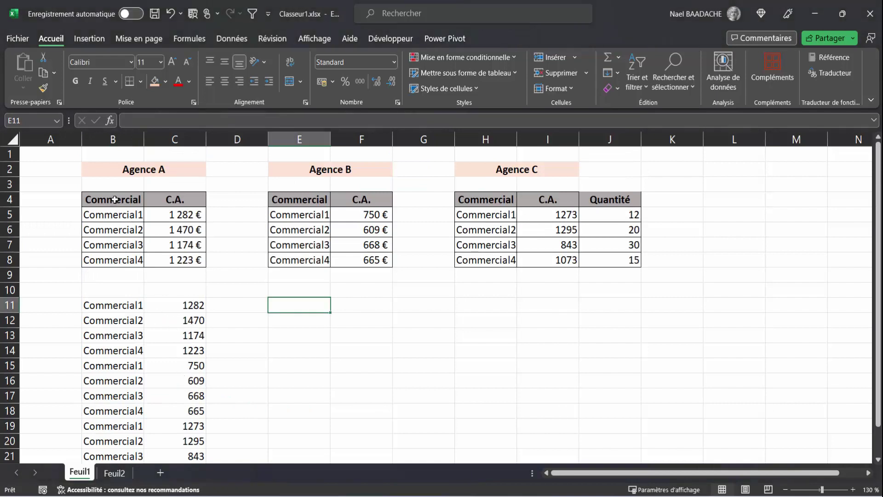
click(128, 305)
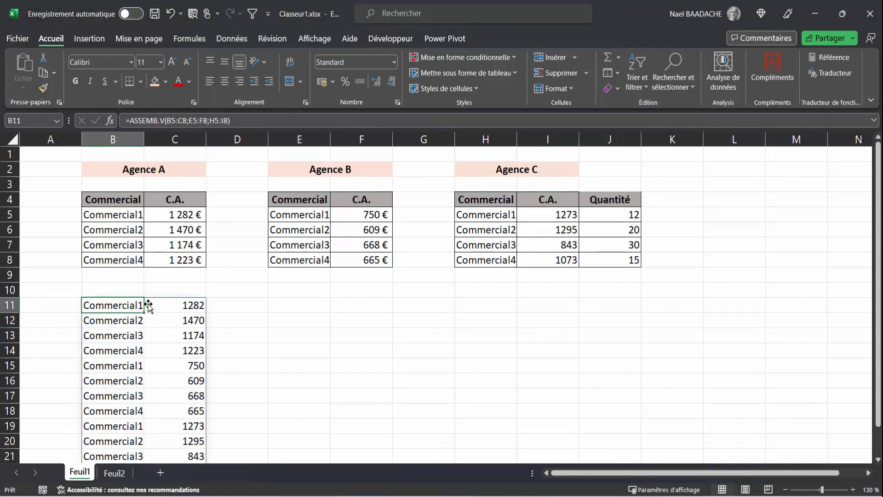
Step: Replace B11 with =ASSEMB.V(B4:C8;E5:F8;H5:I8), including Agence A's header row
key(Delete)
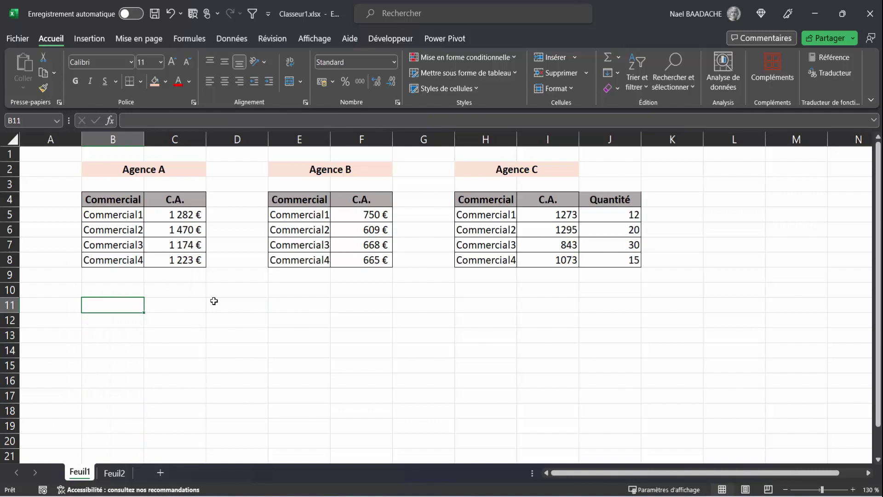
text(=ass)
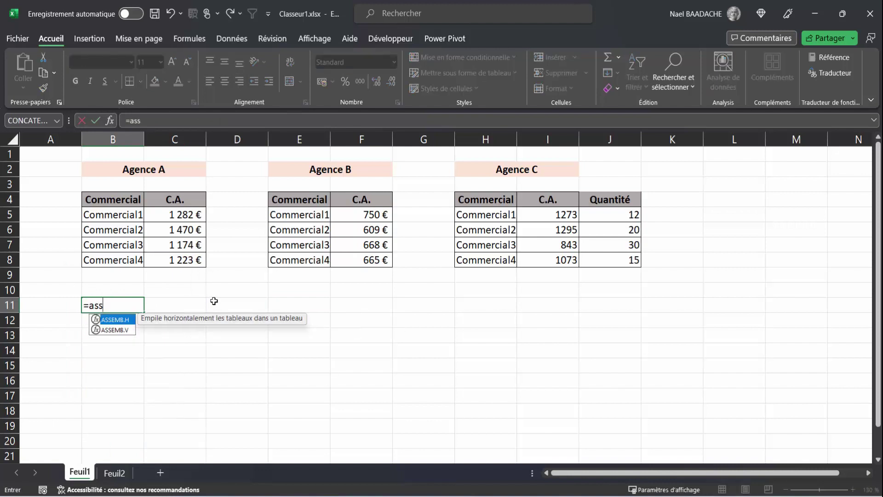
text(em)
double_click(123, 330)
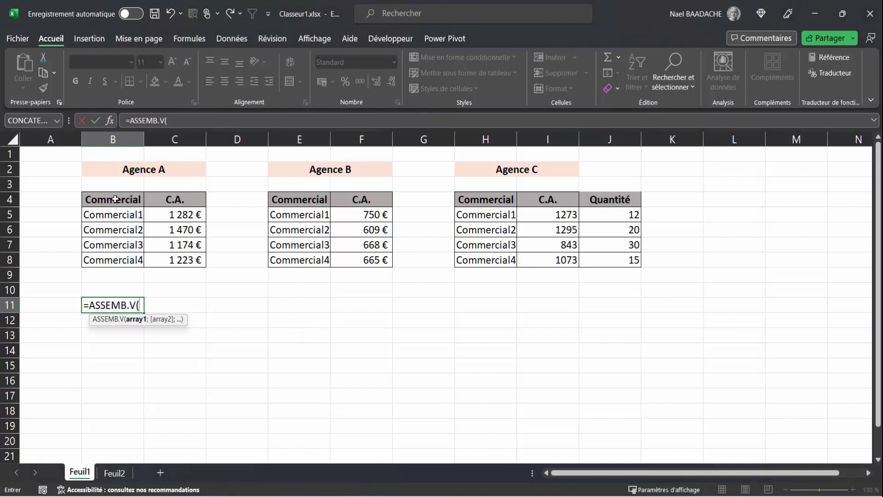
drag(115, 198, 177, 259)
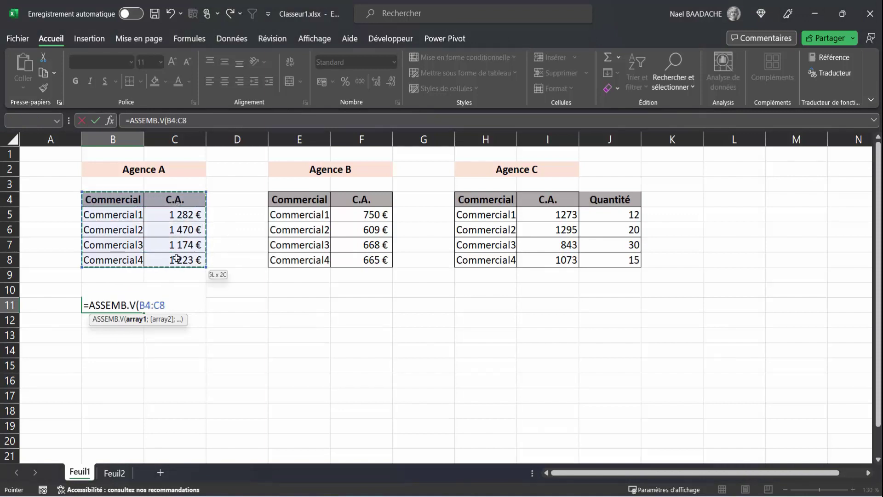
text(;)
click(293, 214)
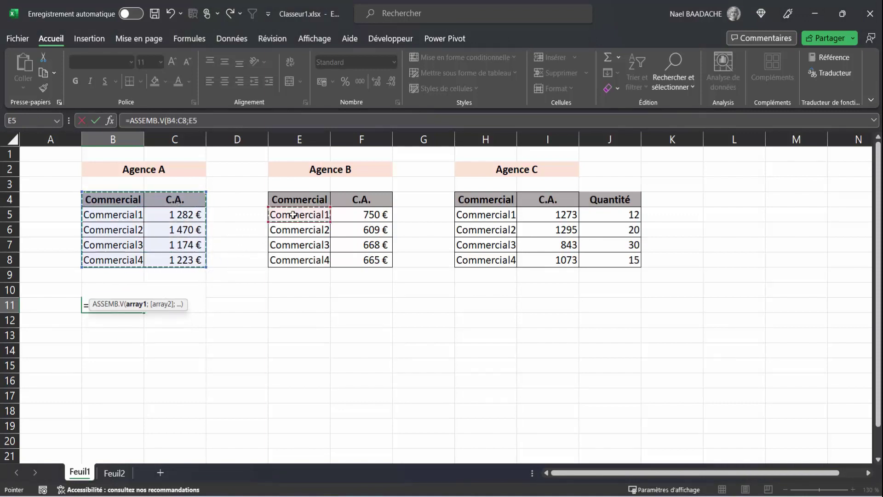
drag(293, 214, 370, 260)
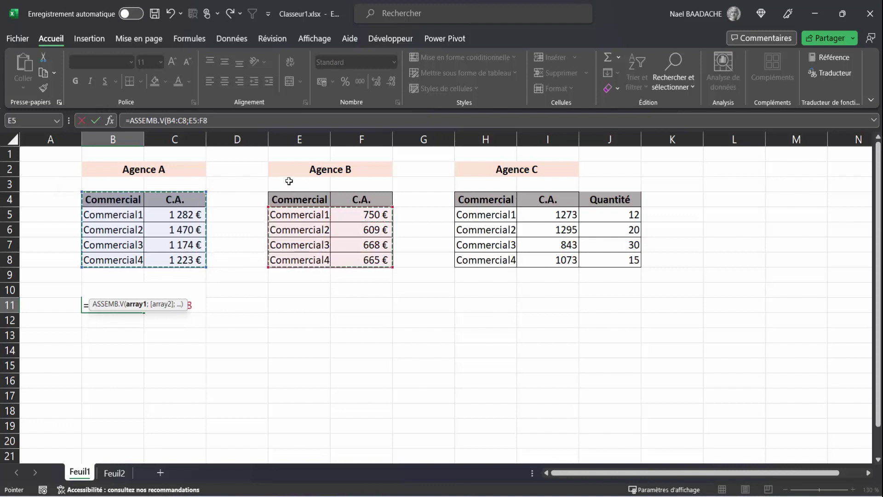
text(;)
mouse_move(483, 215)
mouse_down()
mouse_move(547, 225)
mouse_move(561, 250)
mouse_up()
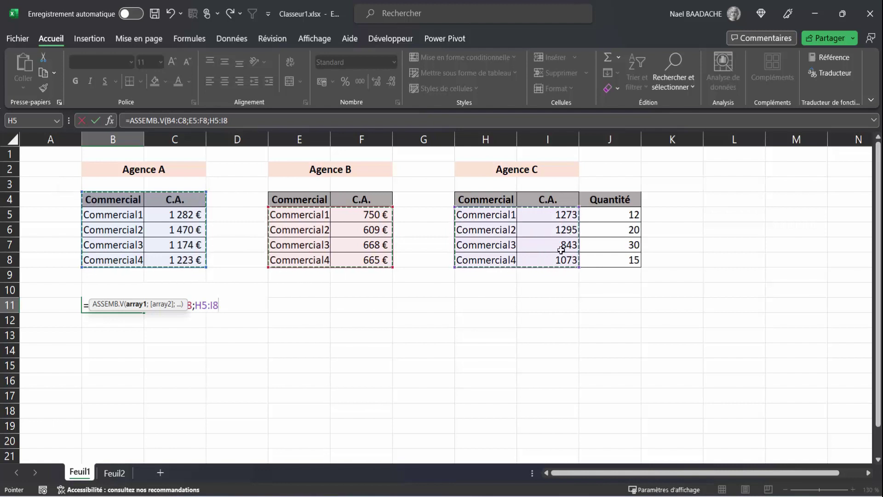
key(Return)
Step: Inspect the spilled result, then delete the stacking formula from B11
click(92, 304)
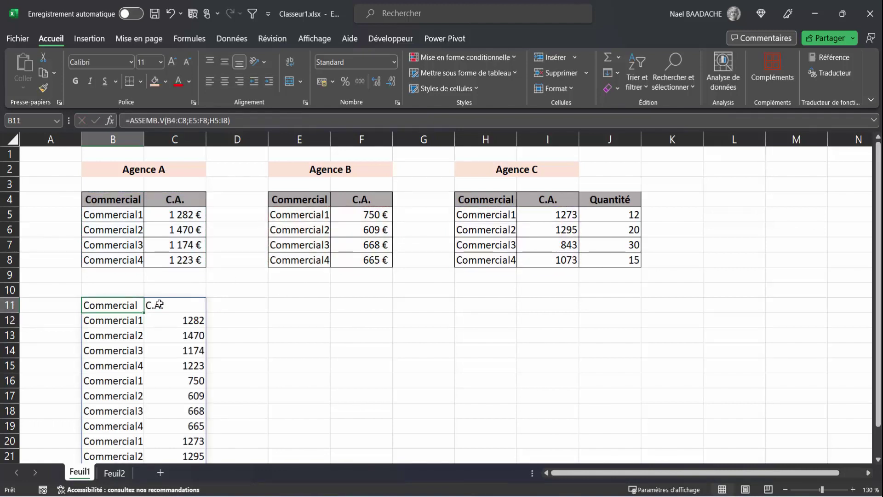
click(160, 305)
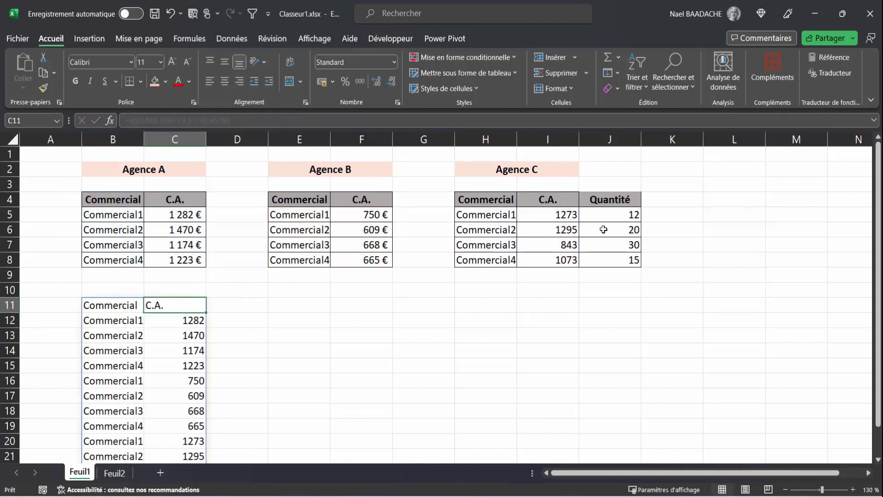
drag(610, 200, 617, 260)
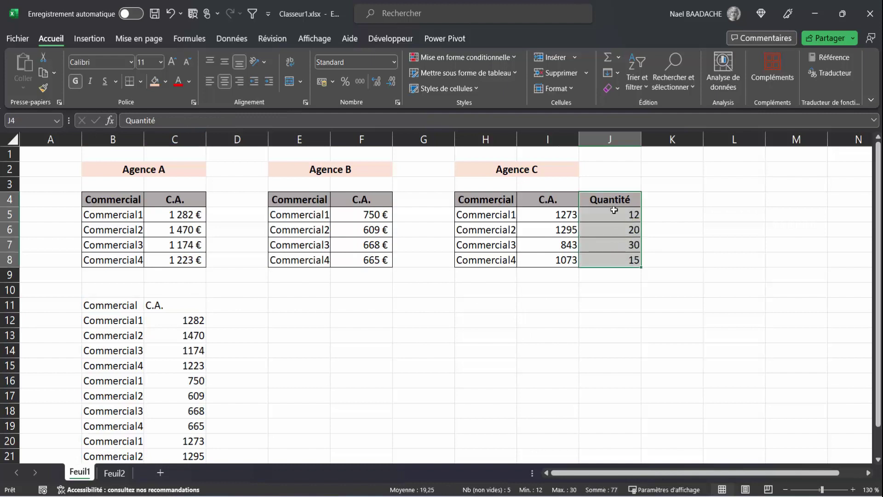
click(187, 333)
click(130, 307)
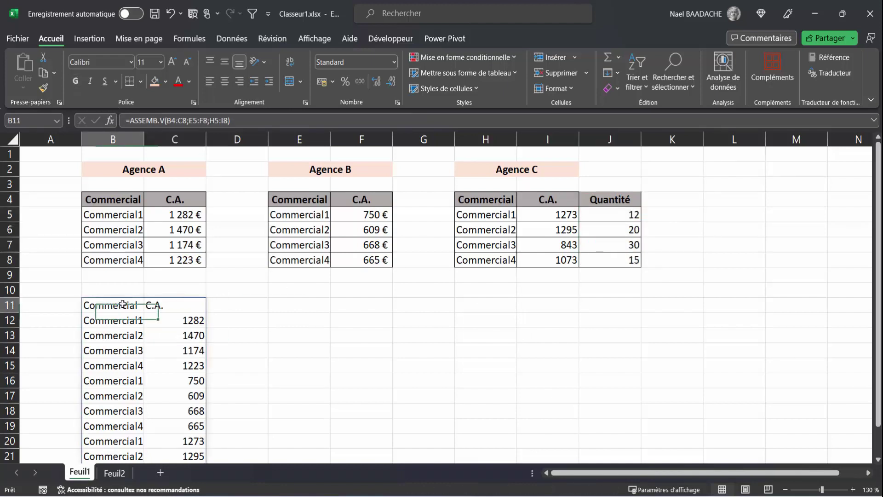
key(Delete)
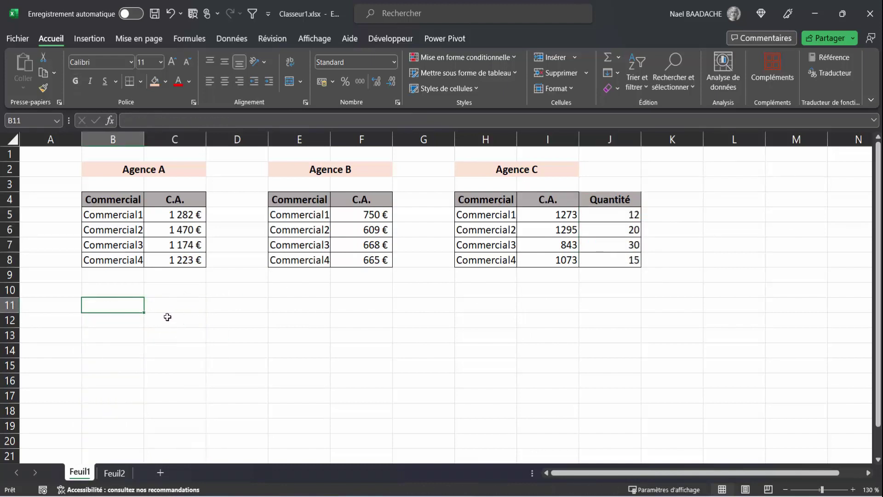
Step: Enter =ASSEMB.V(H4:J8;E5:F8;B5:C8) in B11, putting Agence C with headers first
text(=assem)
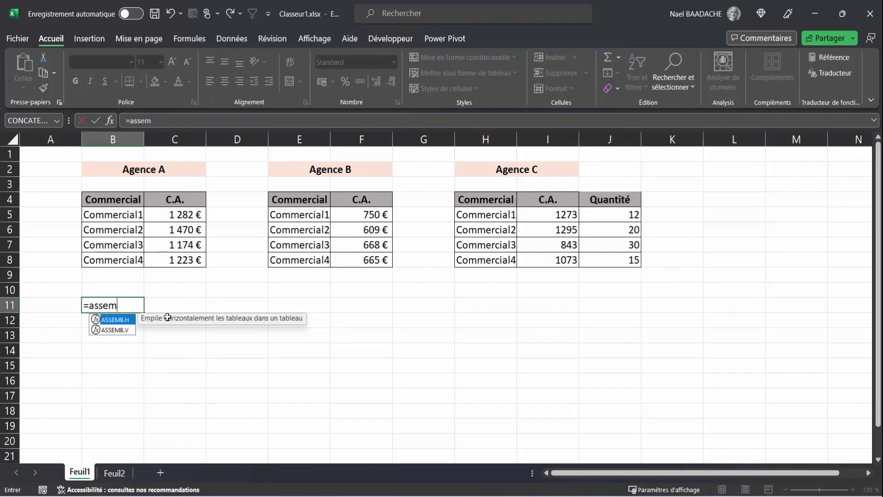
double_click(114, 330)
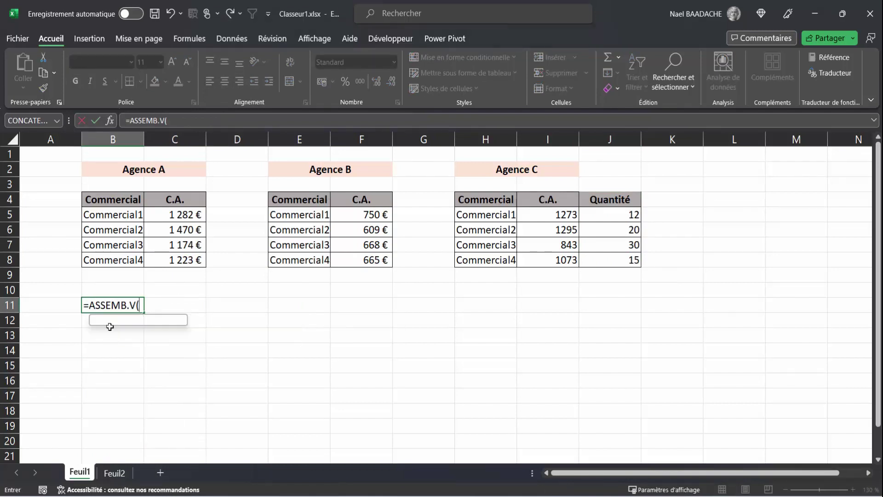
mouse_move(494, 200)
mouse_down()
mouse_move(620, 200)
mouse_move(618, 254)
mouse_up()
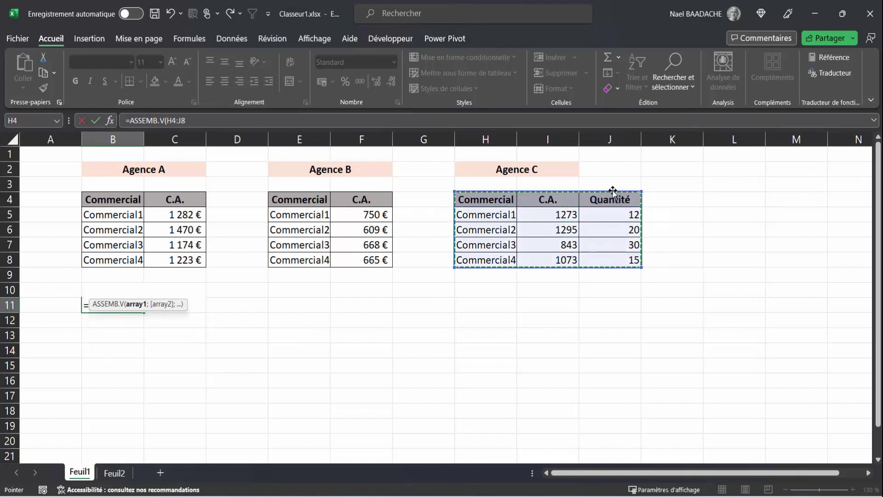
text(;)
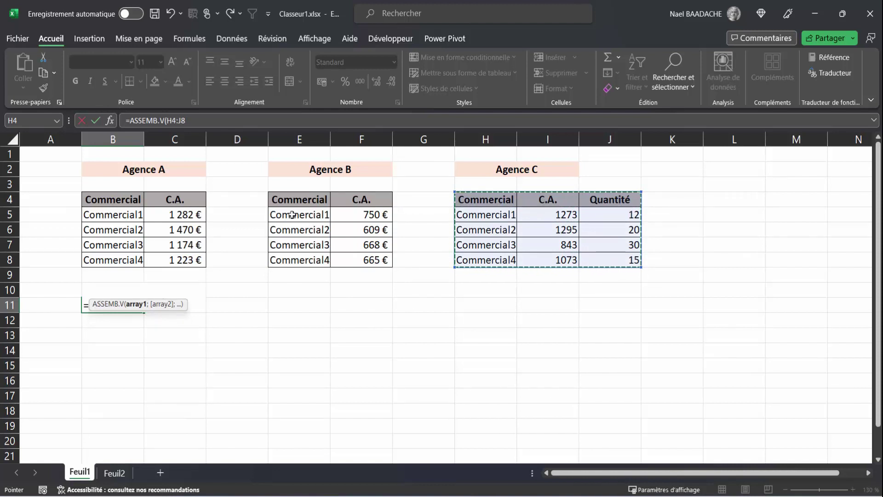
mouse_move(299, 215)
mouse_down()
mouse_move(364, 218)
mouse_move(371, 259)
mouse_up()
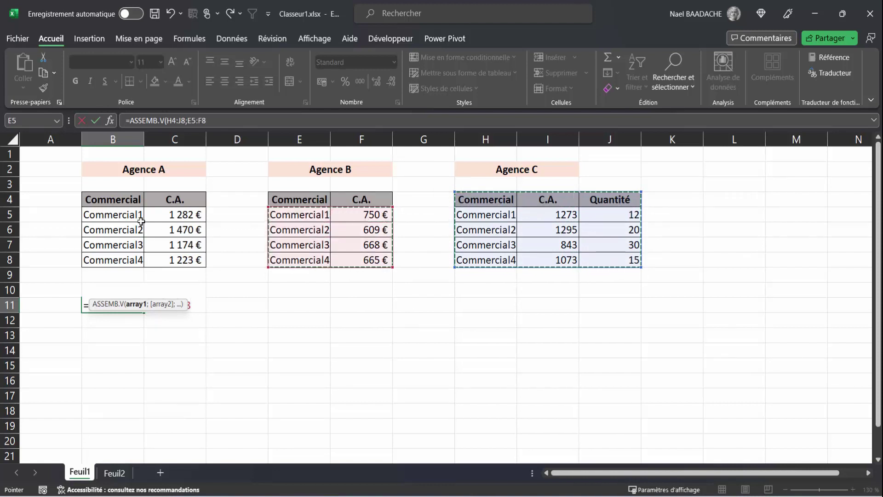
text(;)
drag(114, 215, 181, 258)
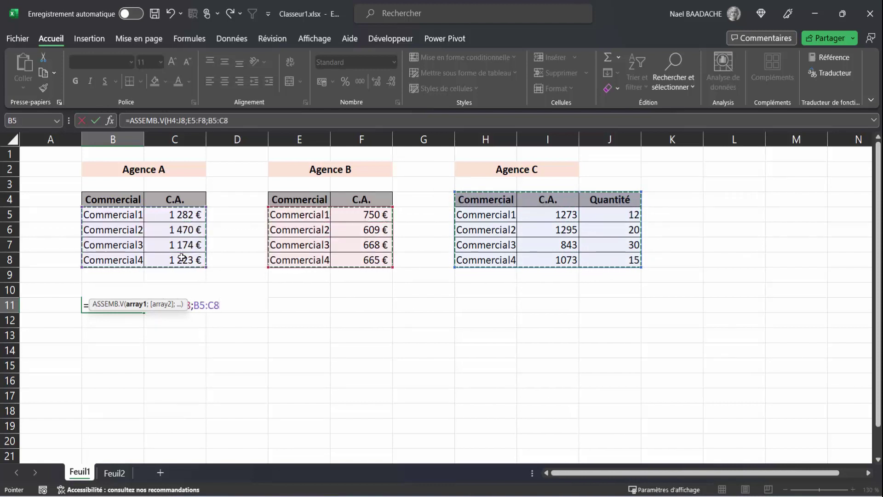
text())
key(Return)
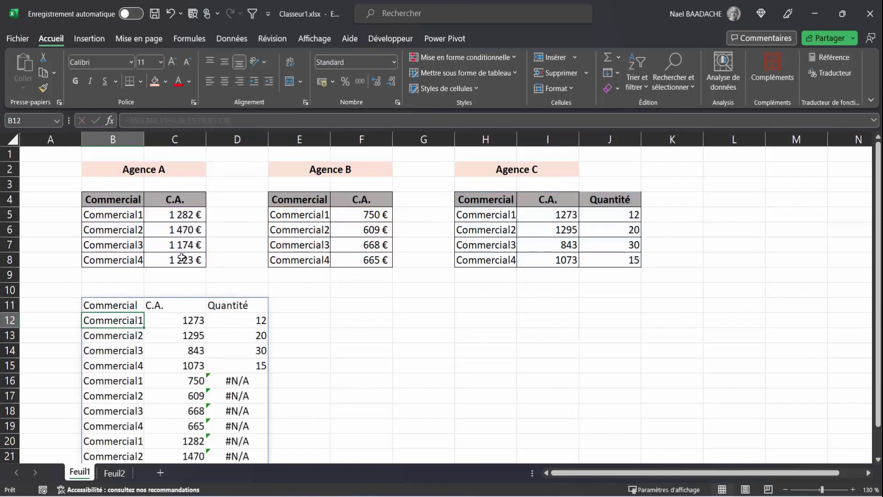
Step: Review the spilled list, where Agence B and A rows show #N/A under Quantité
scroll(258, 363, down, 2)
scroll(263, 321, up, 2)
click(123, 304)
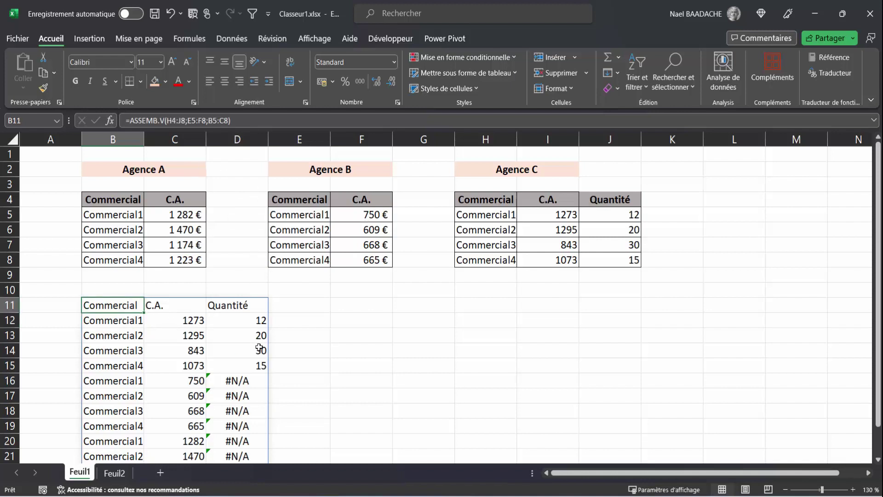
scroll(237, 332, down, 2)
scroll(143, 239, up, 2)
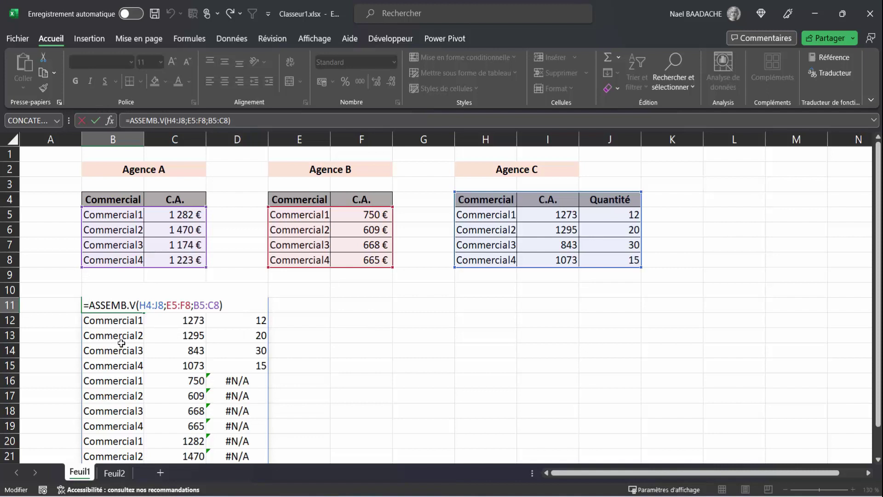
Step: Wrap the B11 formula as =SIERREUR(ASSEMB.V(H4:J8;E5:F8;B5:C8);"") to blank the #N/A cells
text(sierreur)
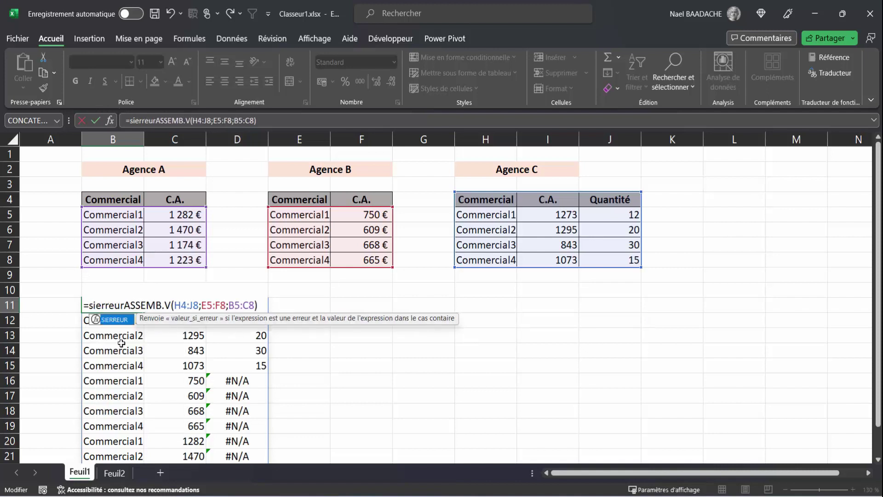
text(()
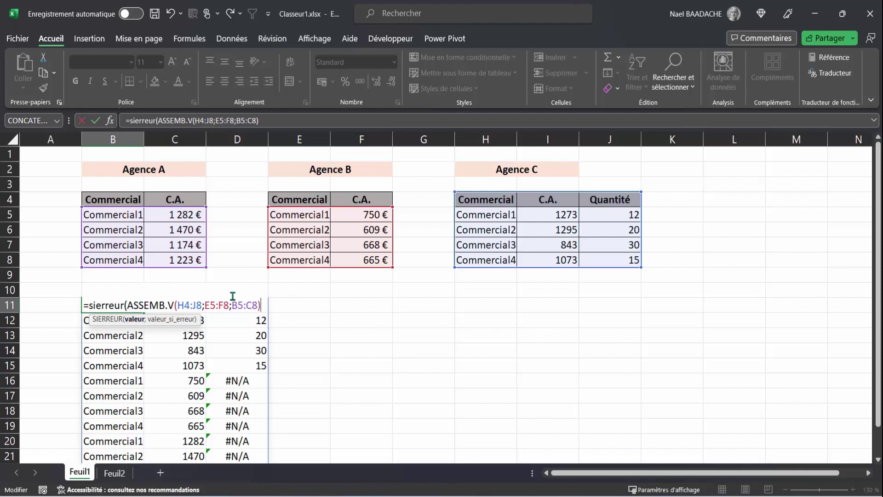
text(;)
text("")
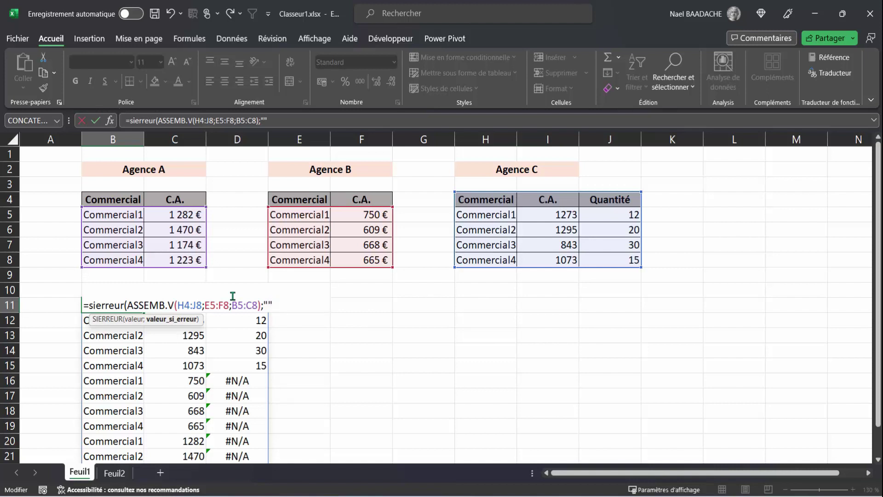
text())
key(Return)
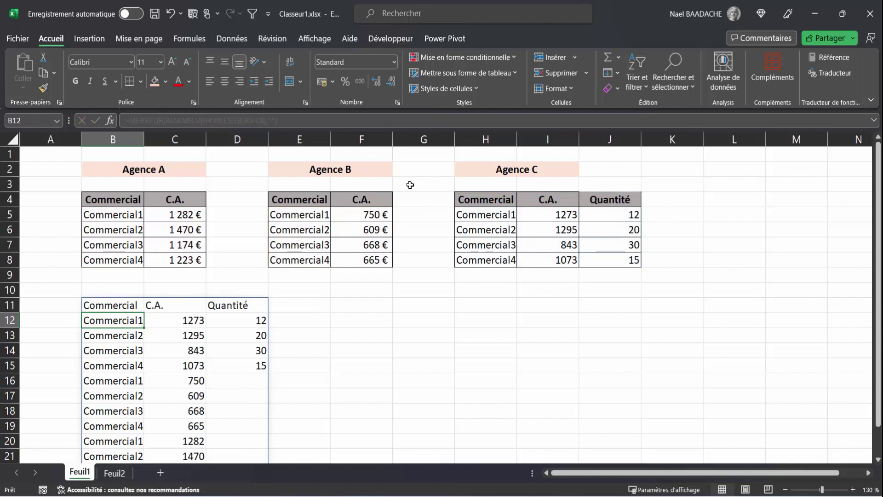
Step: Review the SIERREUR formula in B11 and the spilled list below it
scroll(262, 297, down, 2)
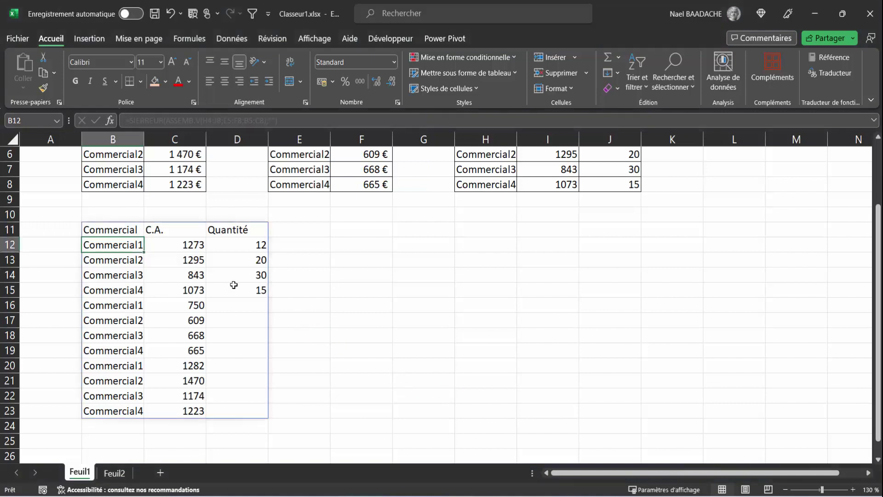
click(133, 230)
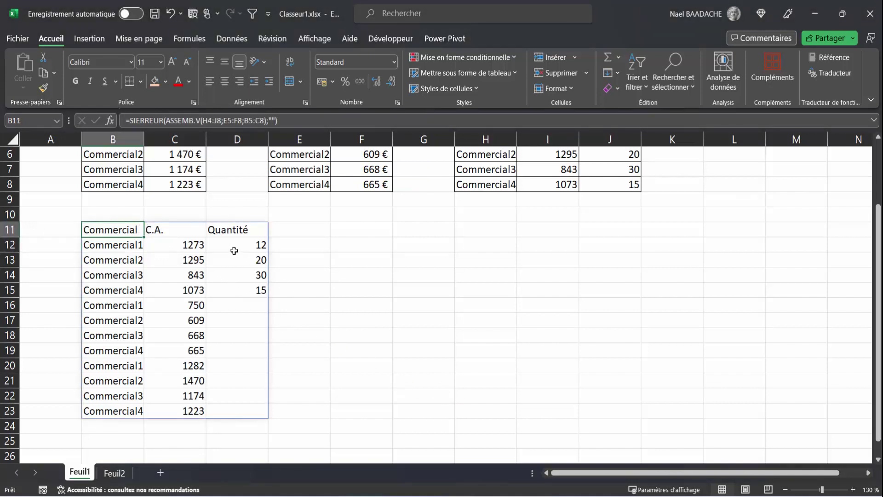
scroll(235, 245, up, 2)
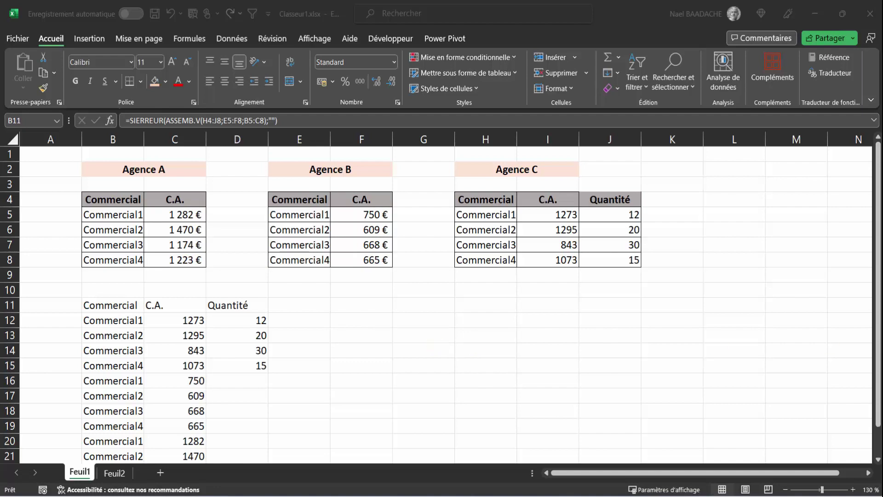
click(114, 473)
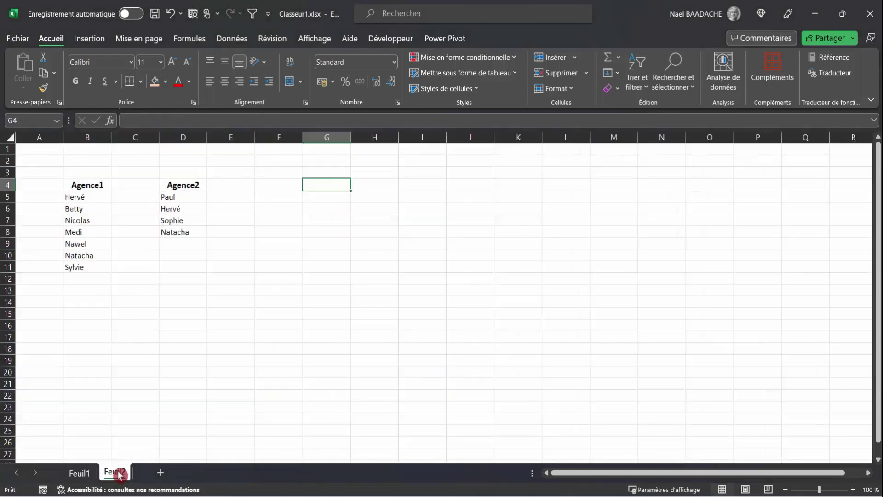
click(276, 295)
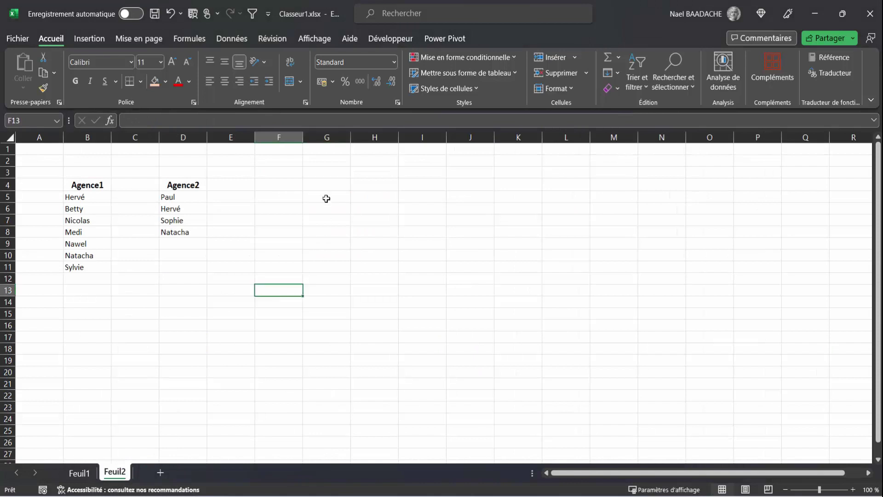
click(94, 187)
click(187, 186)
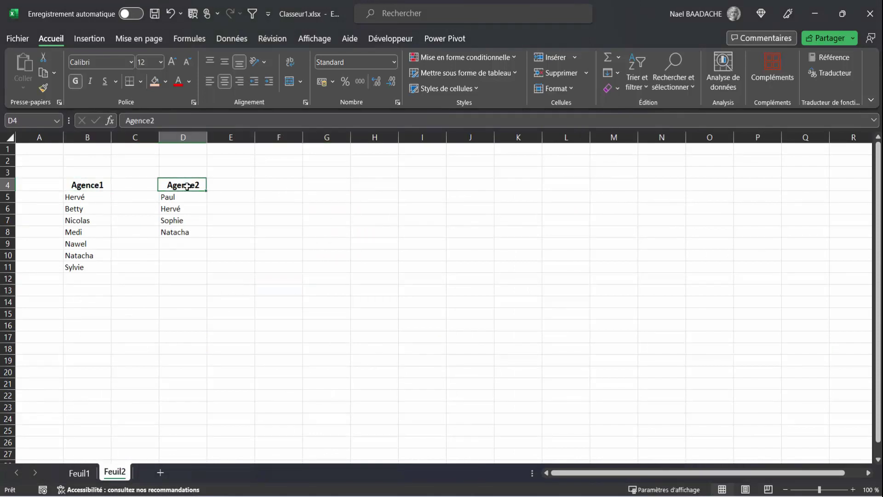
click(79, 197)
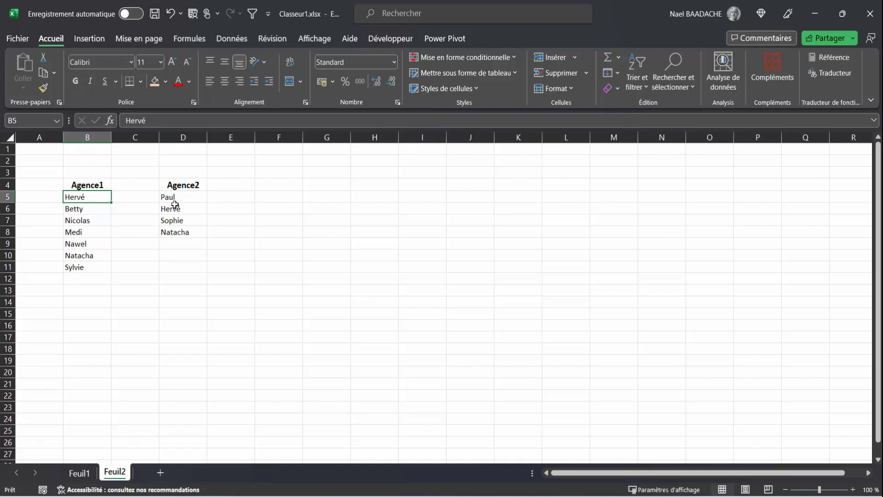
click(93, 278)
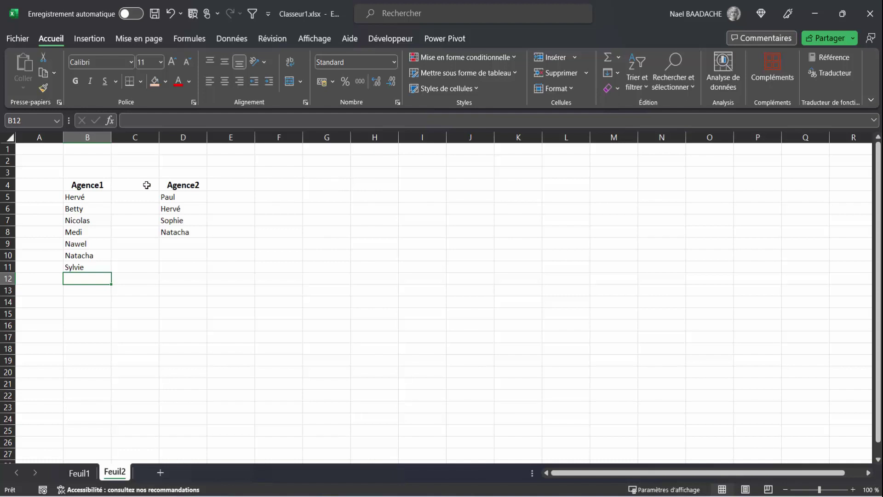
click(89, 185)
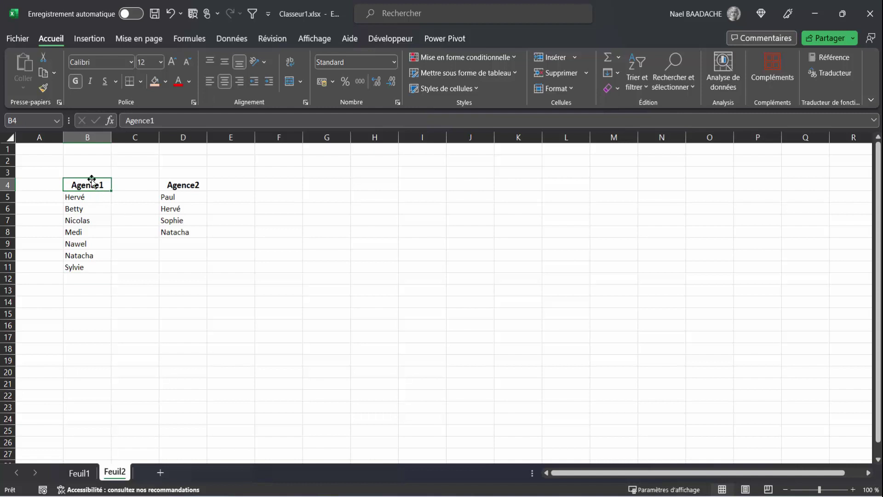
drag(86, 188, 87, 232)
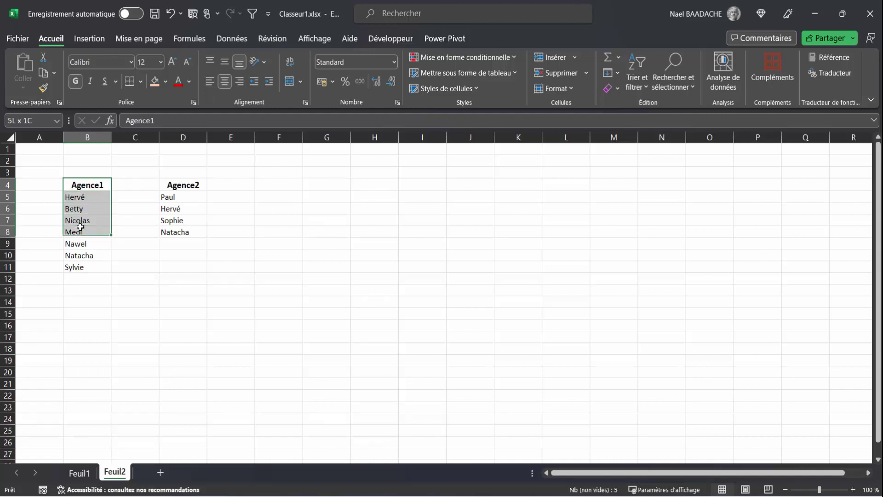
drag(179, 185, 179, 197)
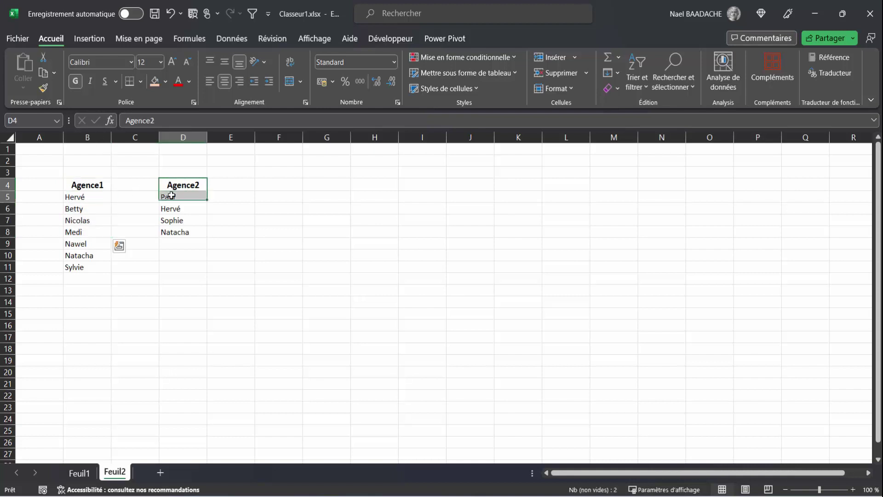
click(82, 207)
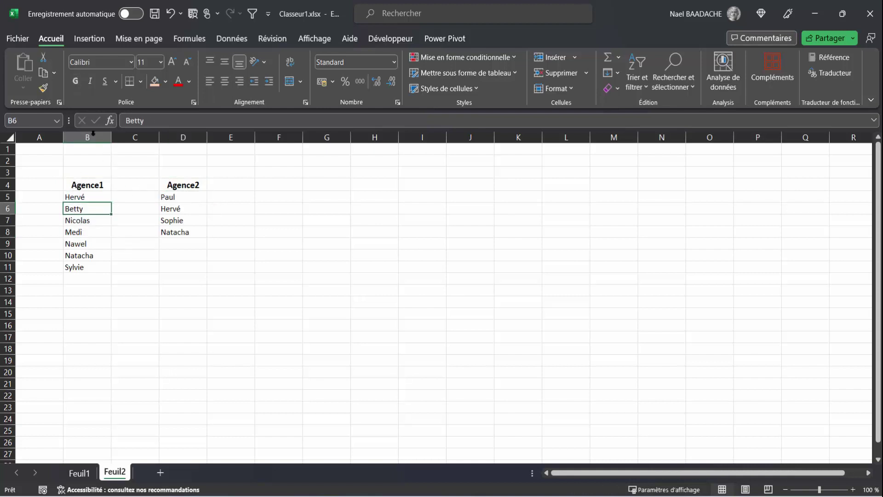
Step: Convert the Agence1 name list B4:B11 into an Excel table
click(90, 38)
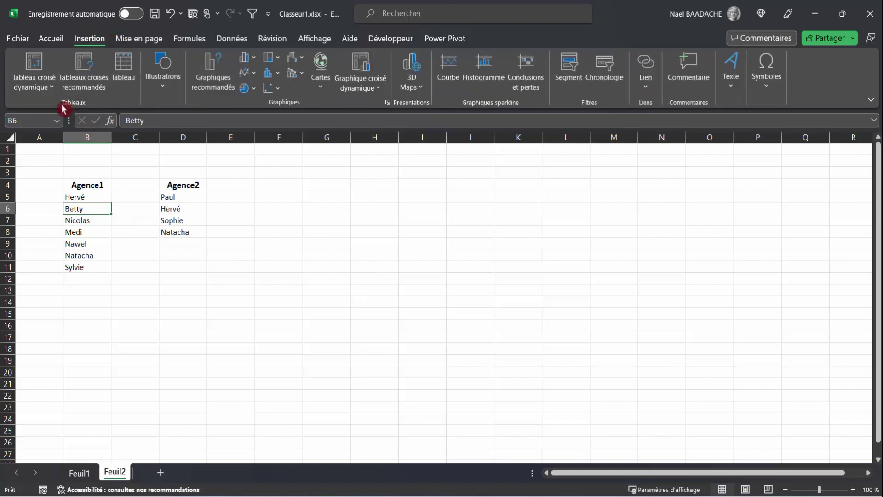
click(127, 65)
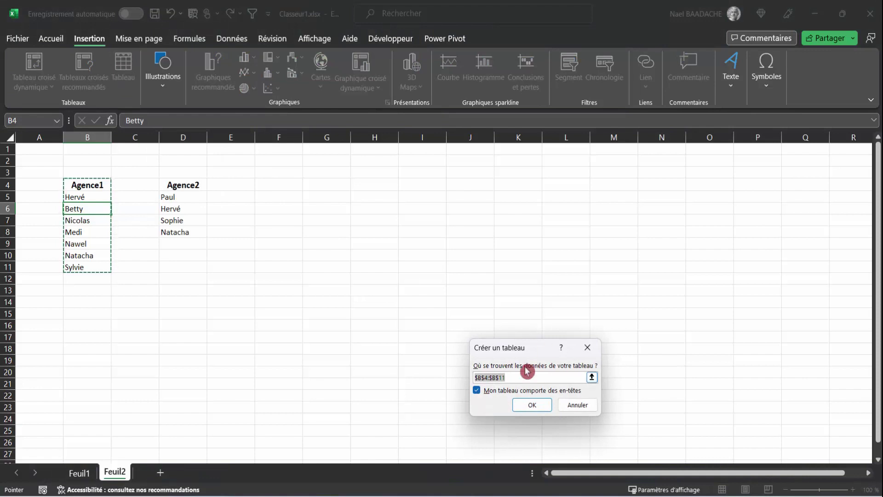
drag(530, 352, 390, 280)
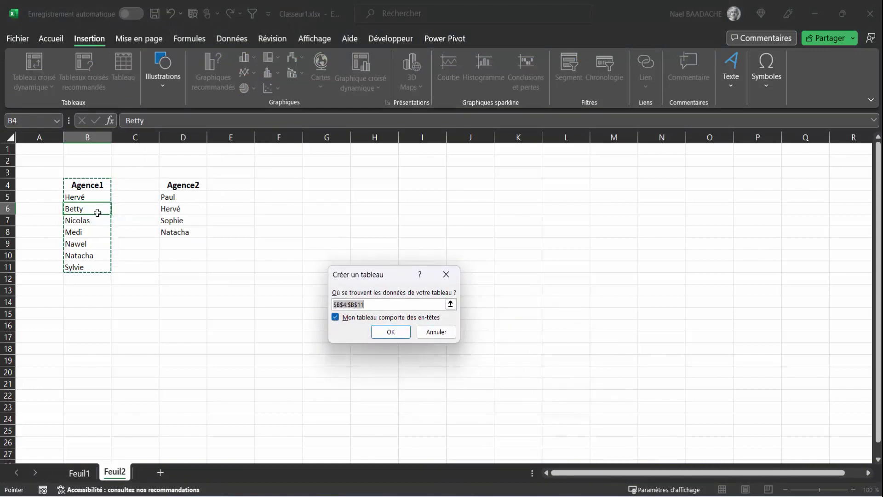
click(391, 332)
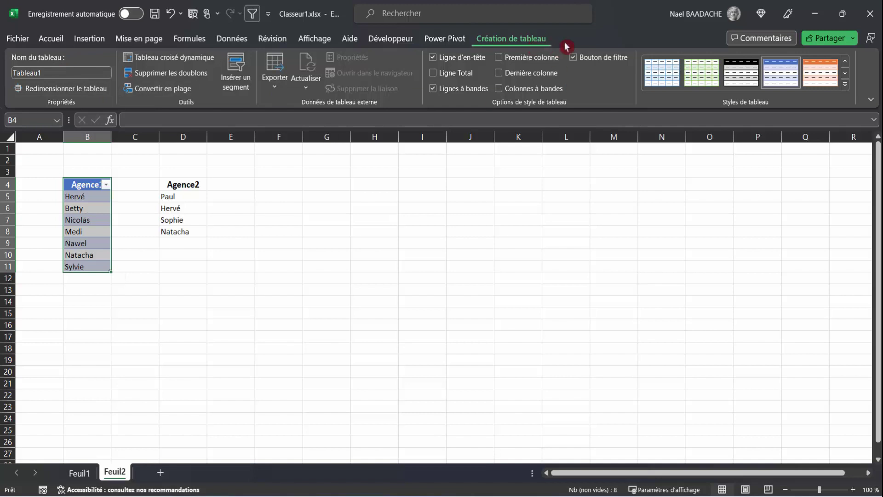
Step: Rename the table from Tableau1 to Agence1
click(58, 72)
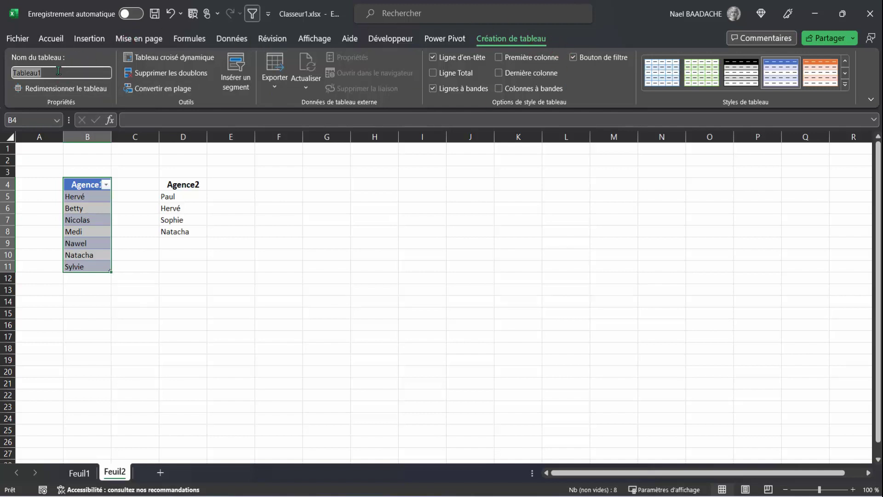
text(Agence1)
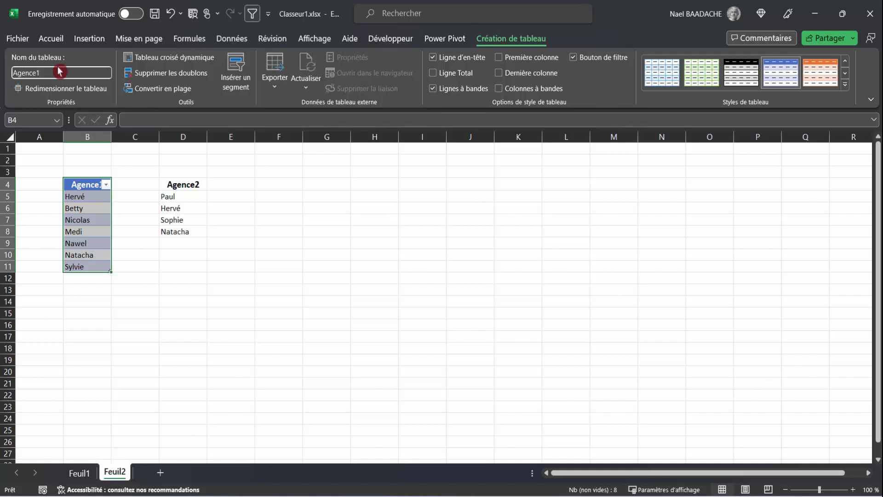
key(Return)
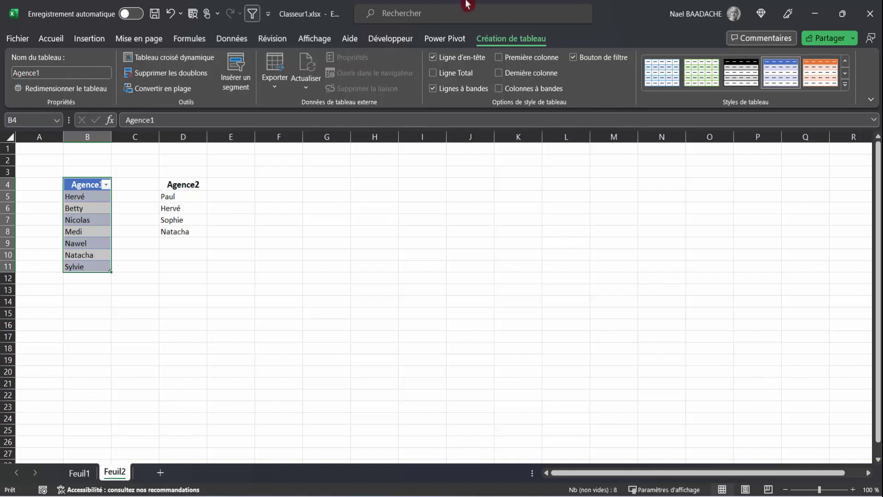
click(187, 208)
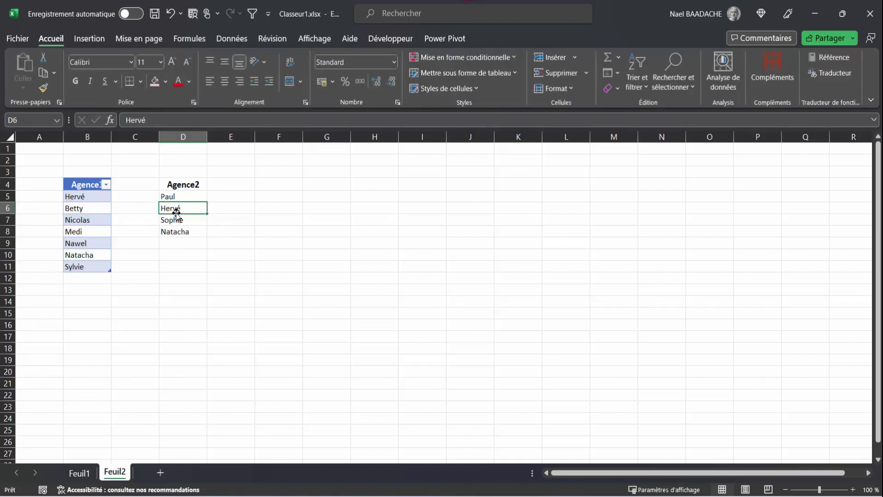
Step: Convert the second name list D4:D8 into an Excel table
click(103, 38)
click(124, 67)
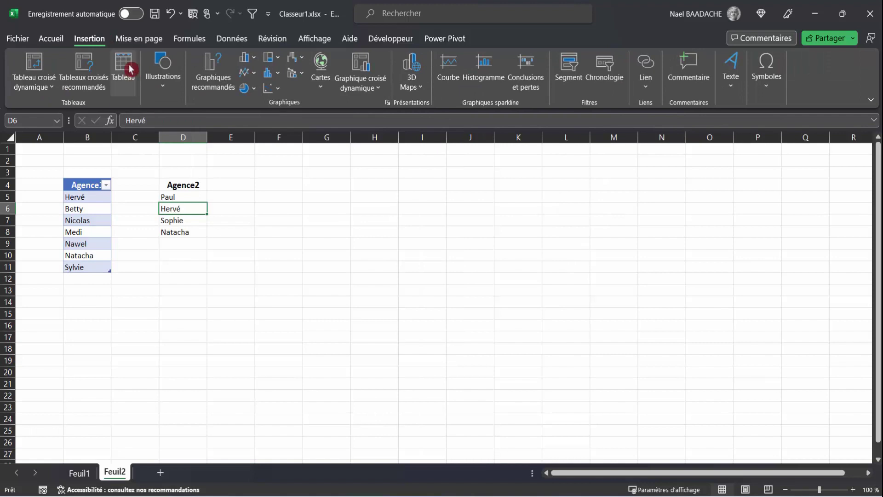
click(392, 333)
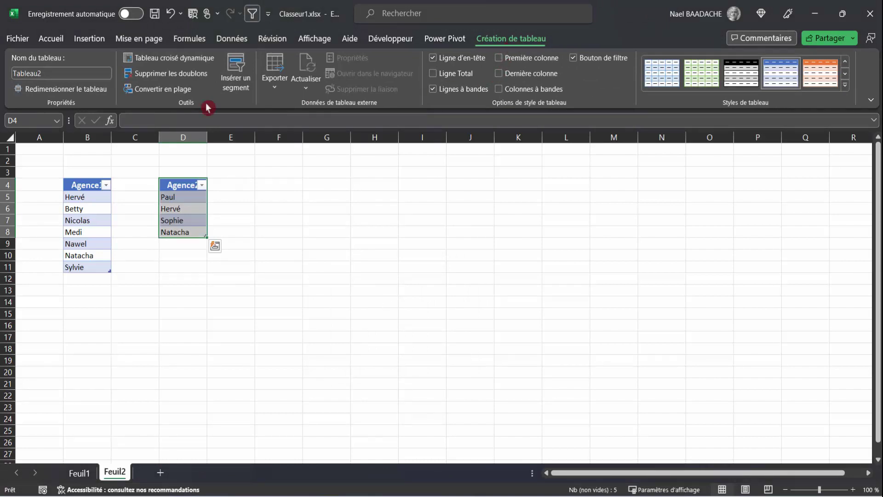
Step: Name the new table Agence2
click(68, 75)
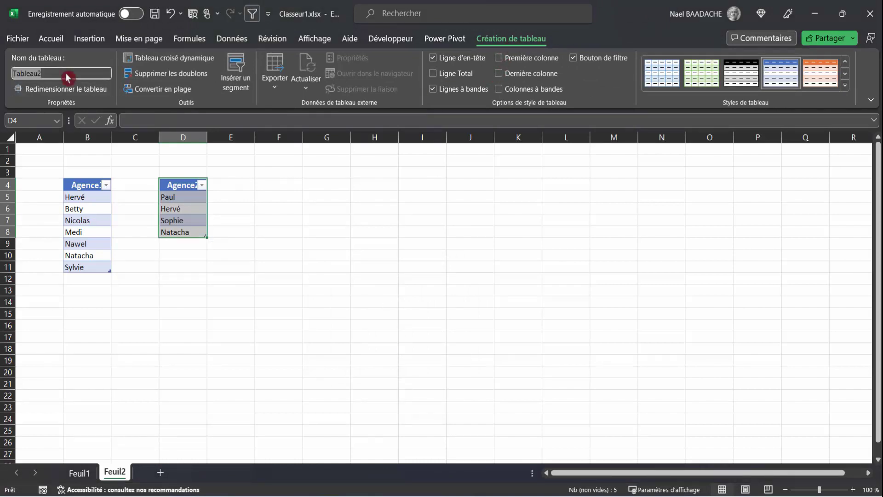
text(aG)
text(2)
key(Return)
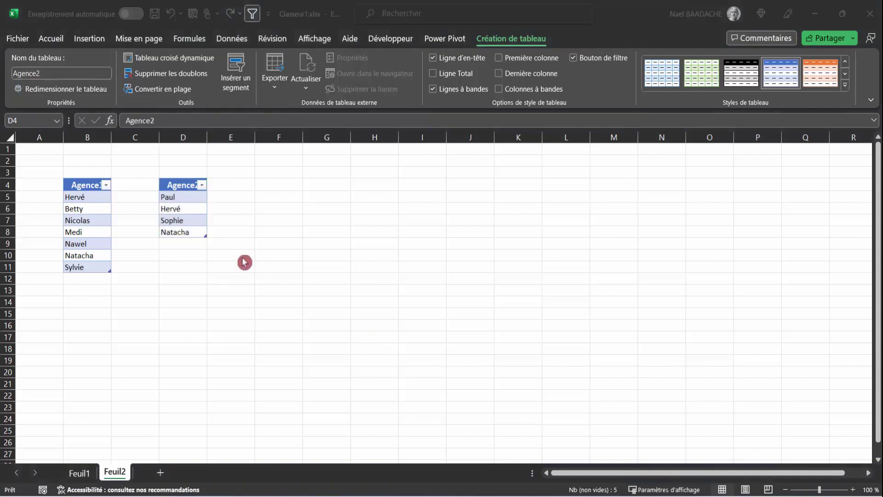
key(ctrl+a)
click(282, 188)
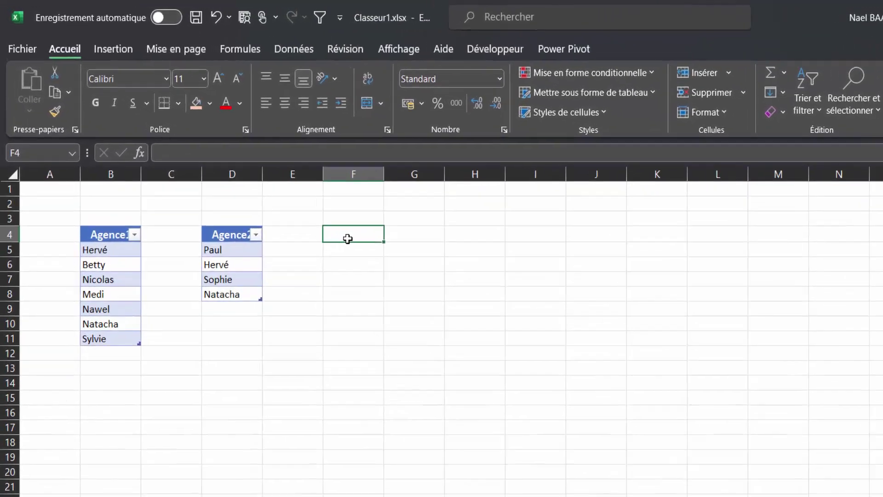
Step: Enter =ASSEMB.V(Agence1[Agence1];Agence2[Agence2]) in F4, spilling eleven names down to F14
text(=as)
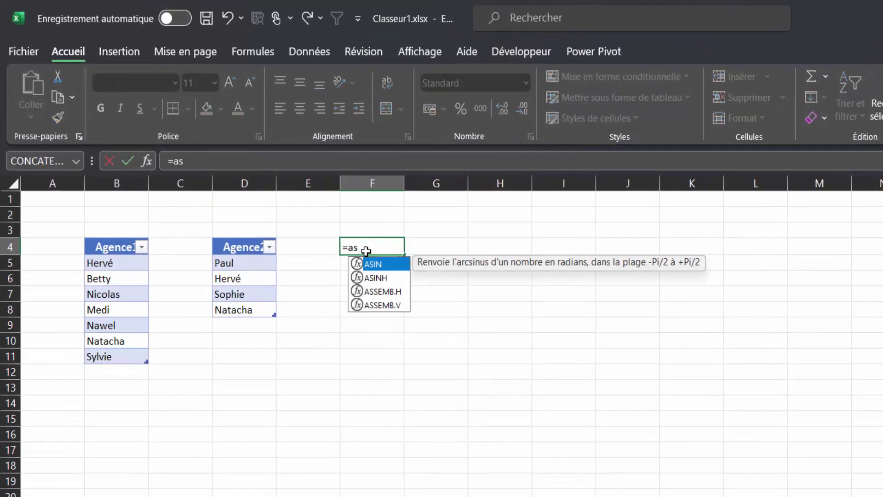
text(s)
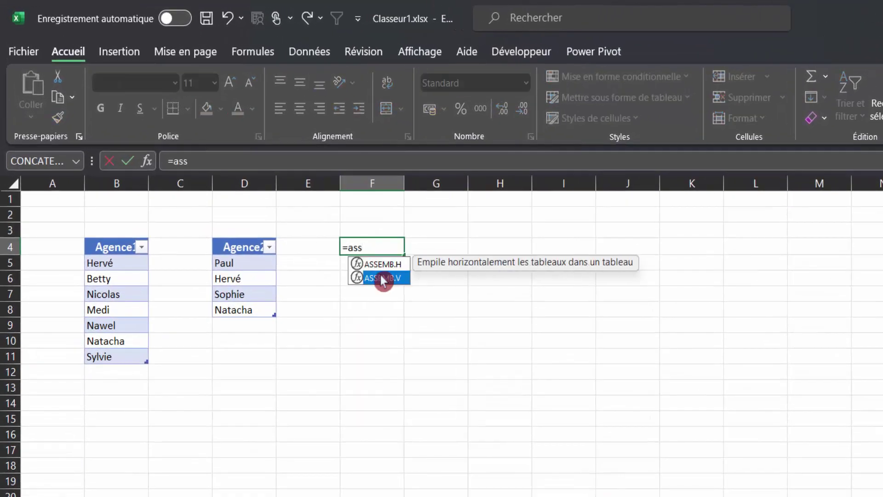
double_click(379, 278)
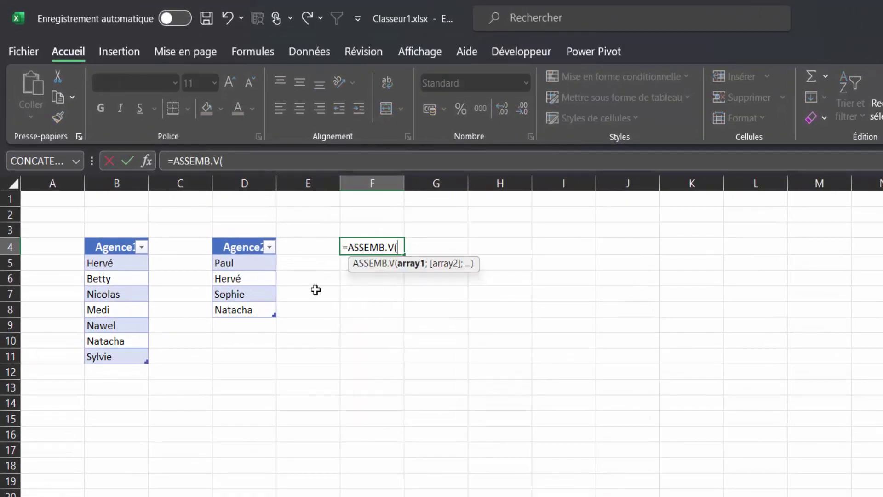
click(118, 239)
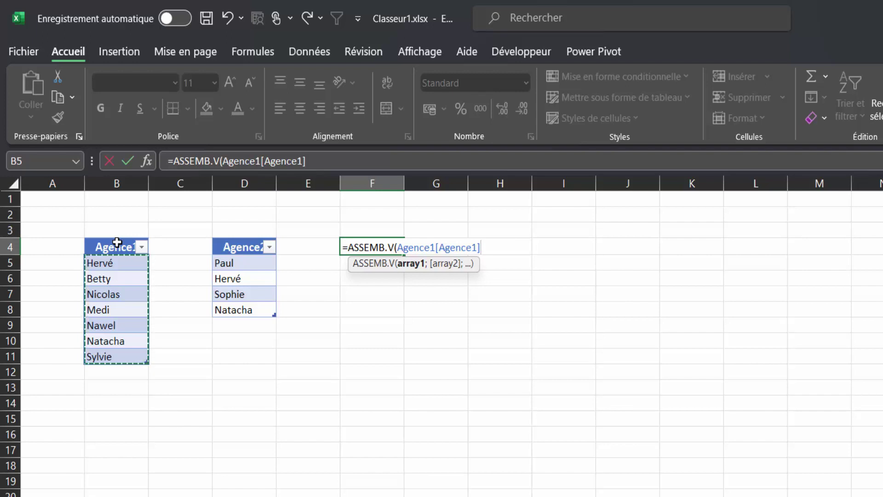
text(;)
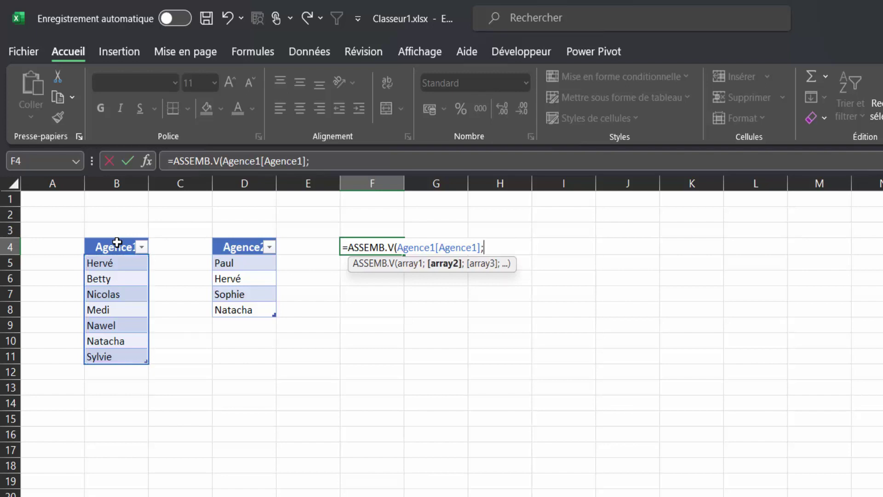
click(248, 236)
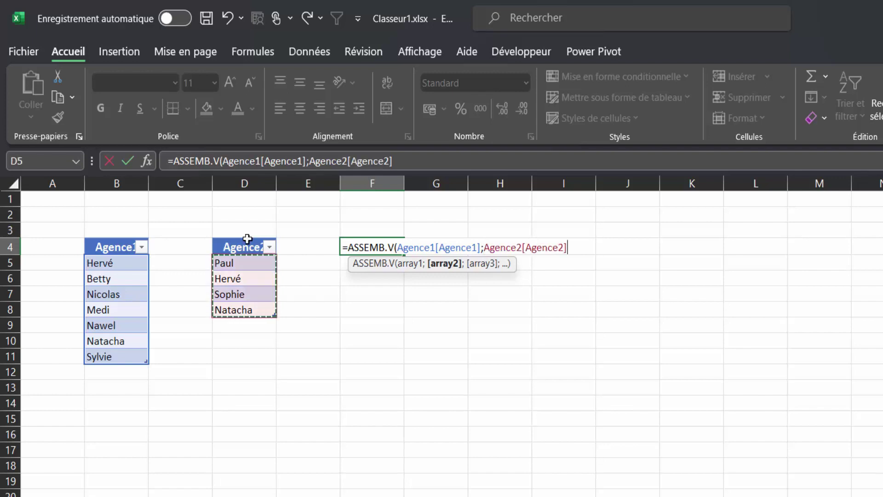
text())
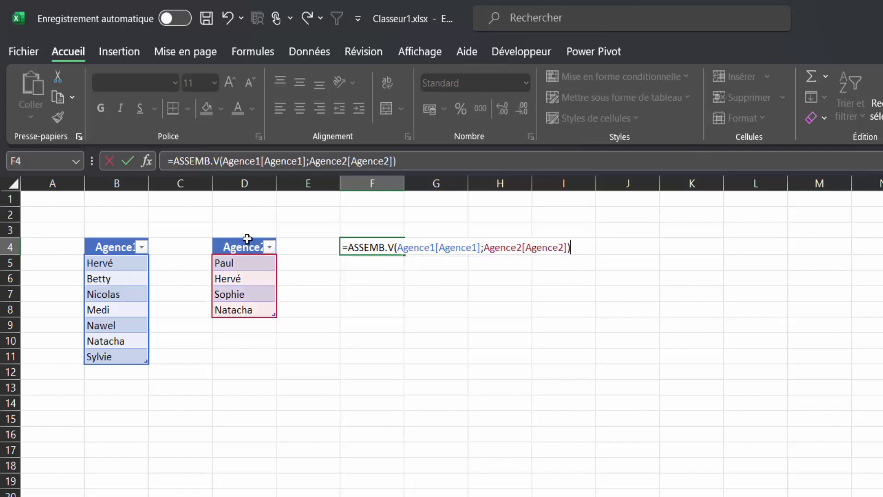
key(Return)
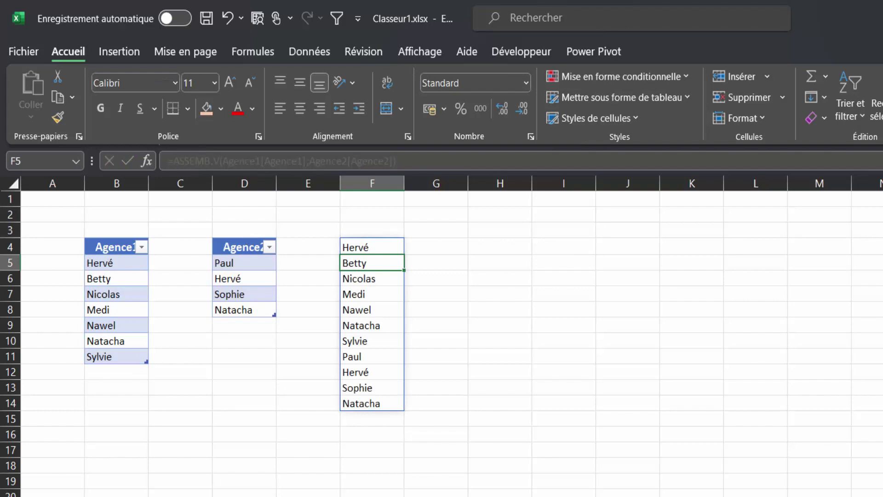
click(369, 250)
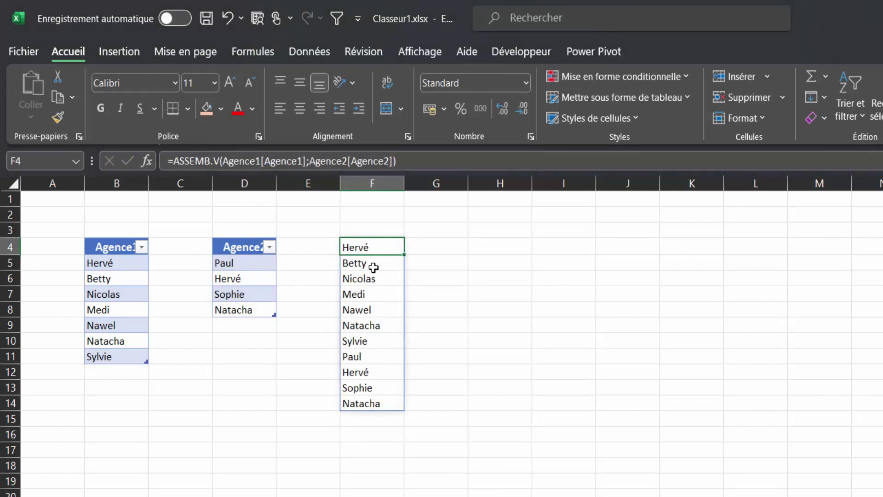
Step: Wrap the F4 formula in TRIER so the eleven names sort alphabetically, Betty to Sylvie
double_click(373, 250)
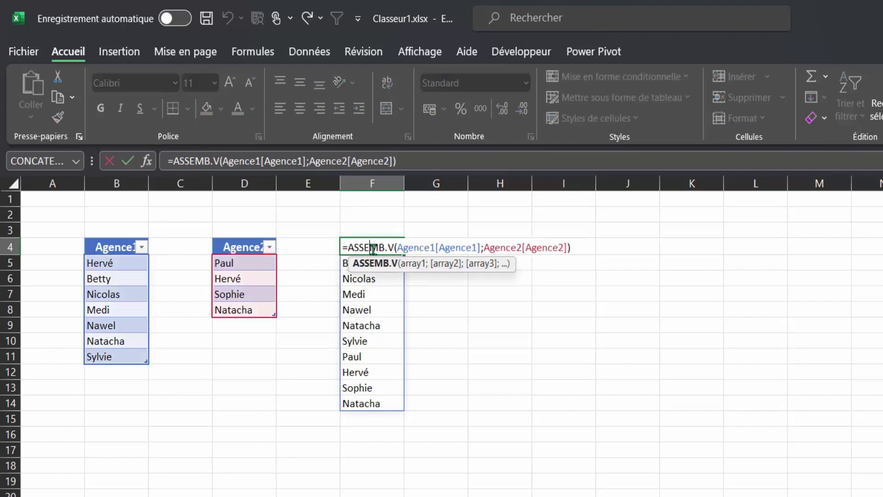
click(348, 244)
text(trier)
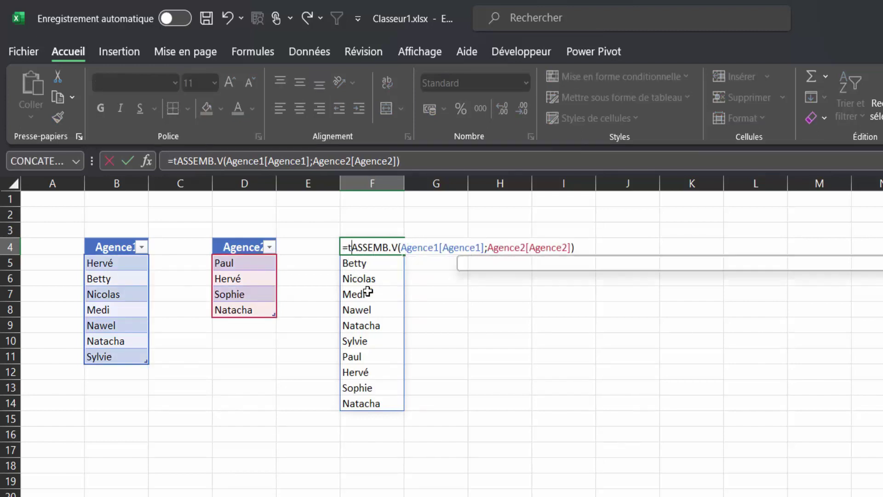
text(()
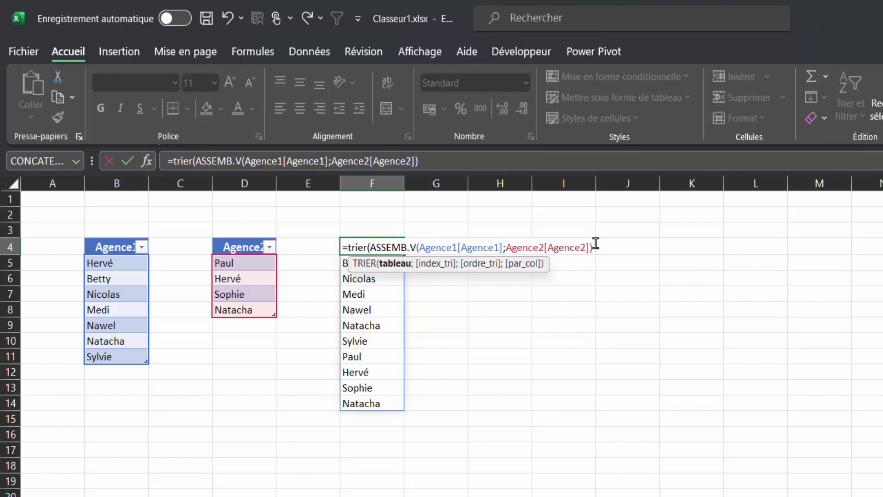
click(548, 247)
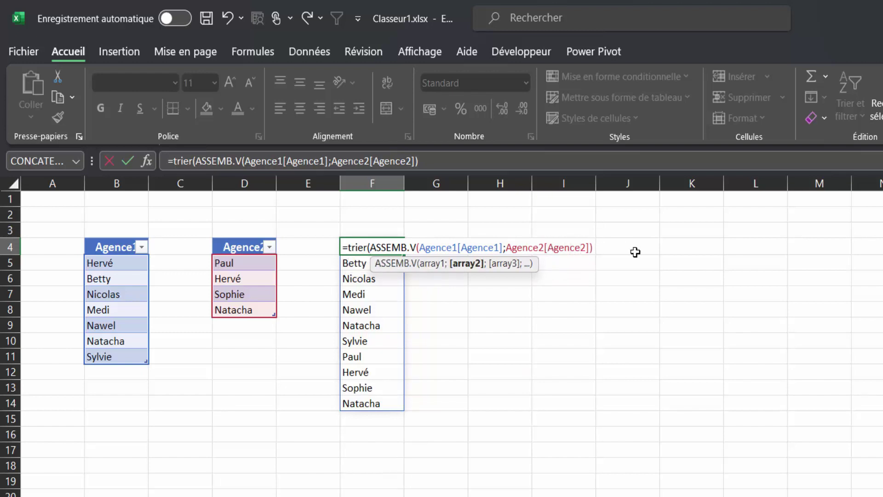
key(Right)
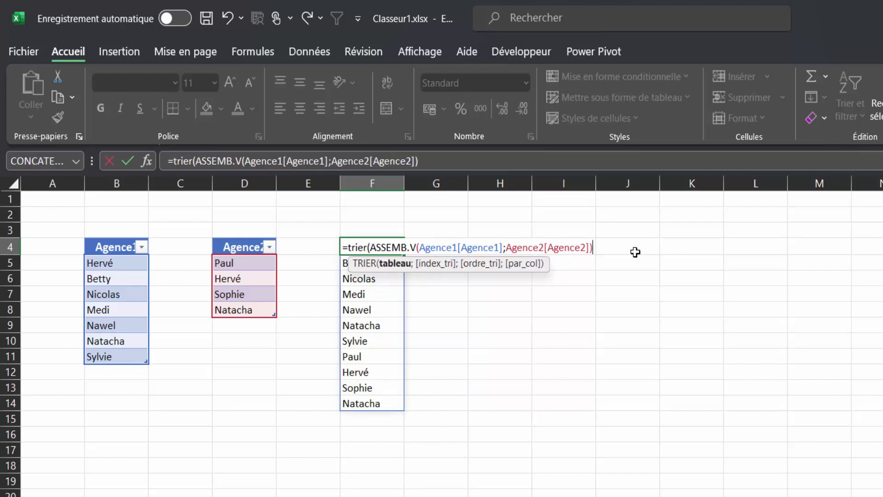
text())
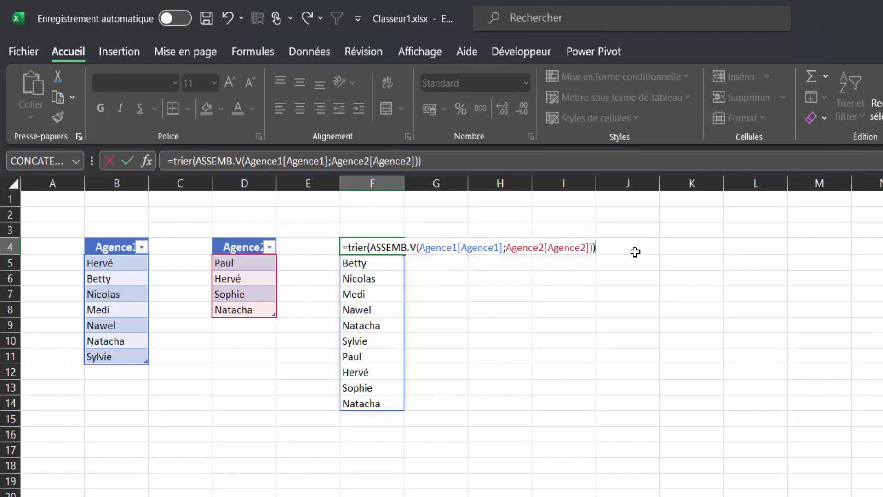
key(Return)
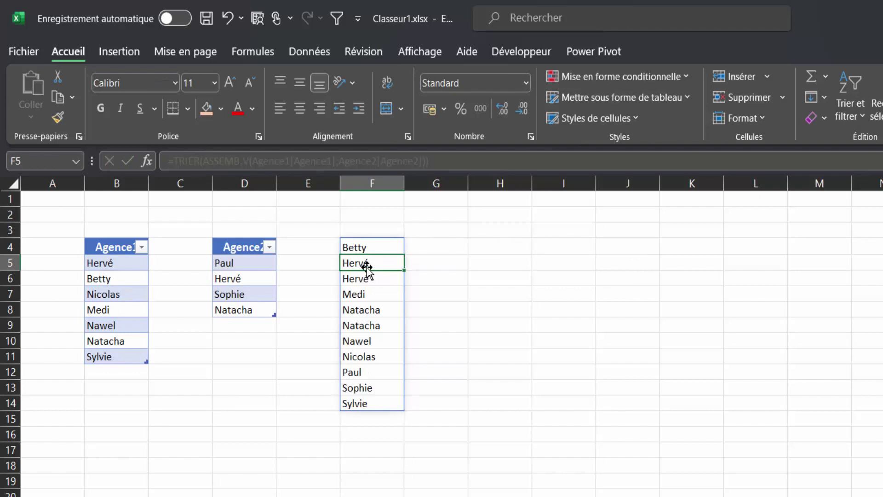
click(366, 314)
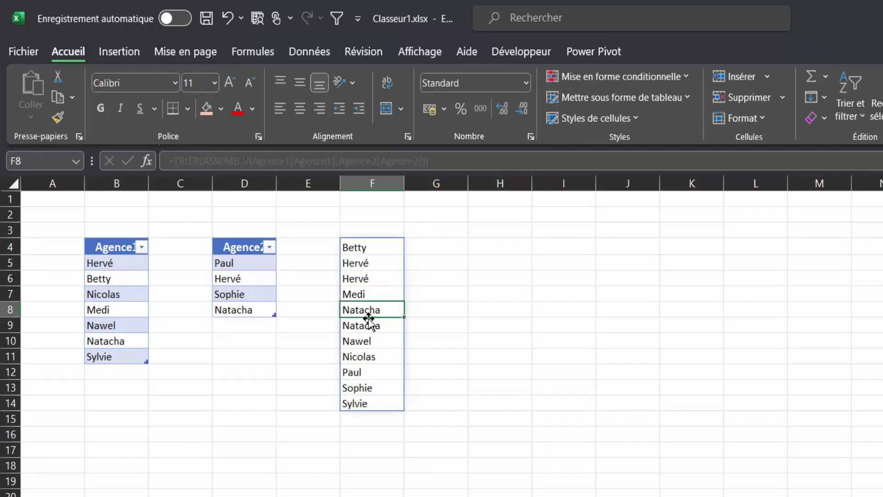
click(369, 248)
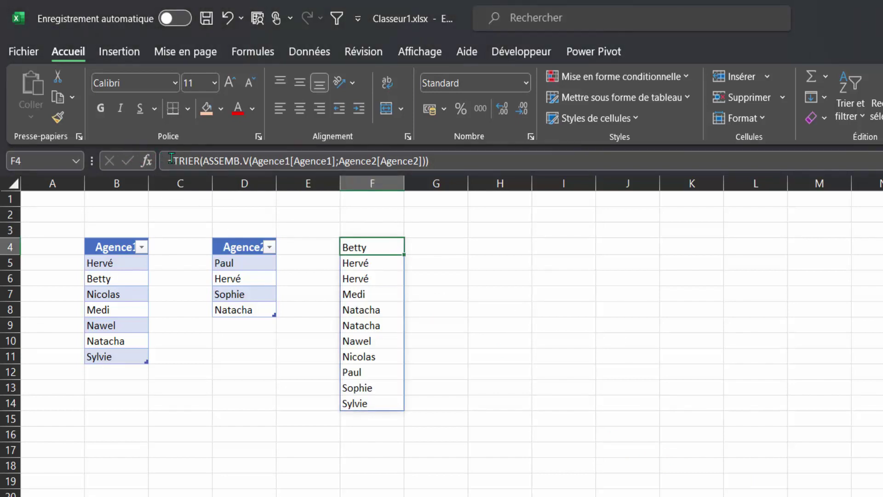
Step: Wrap the F4 formula in UNIQUE, leaving nine distinct sorted names
click(171, 159)
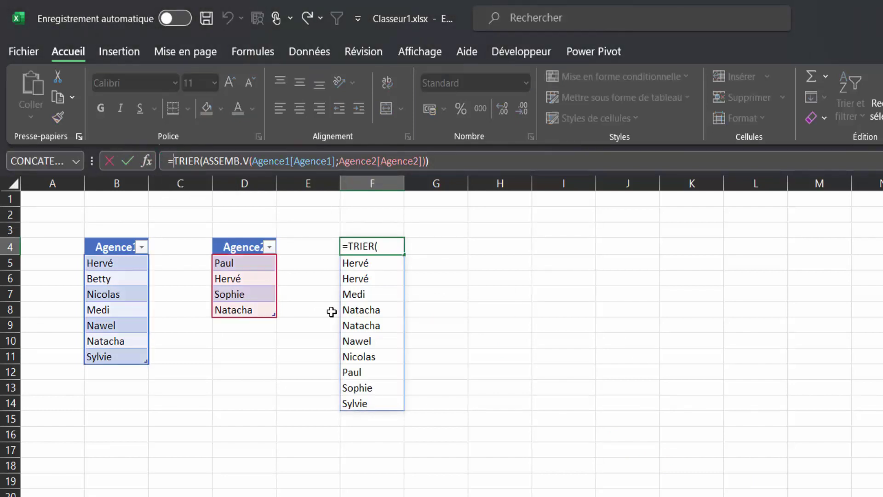
text(unique()
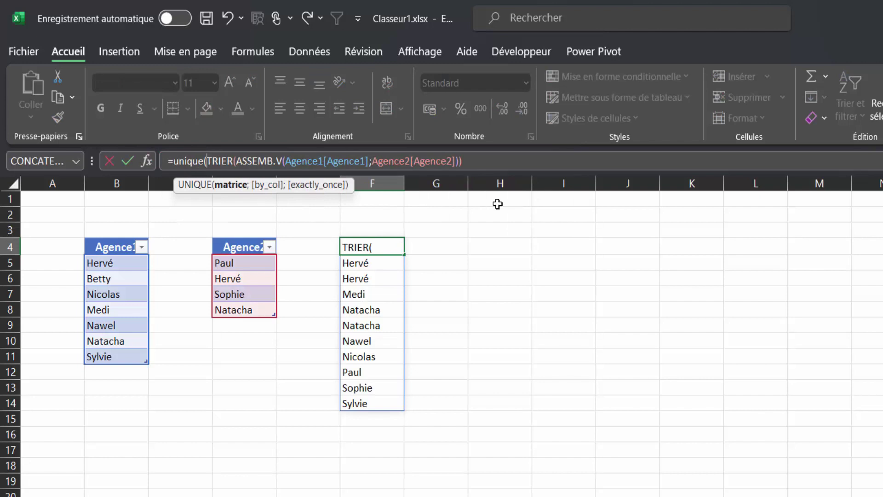
text())
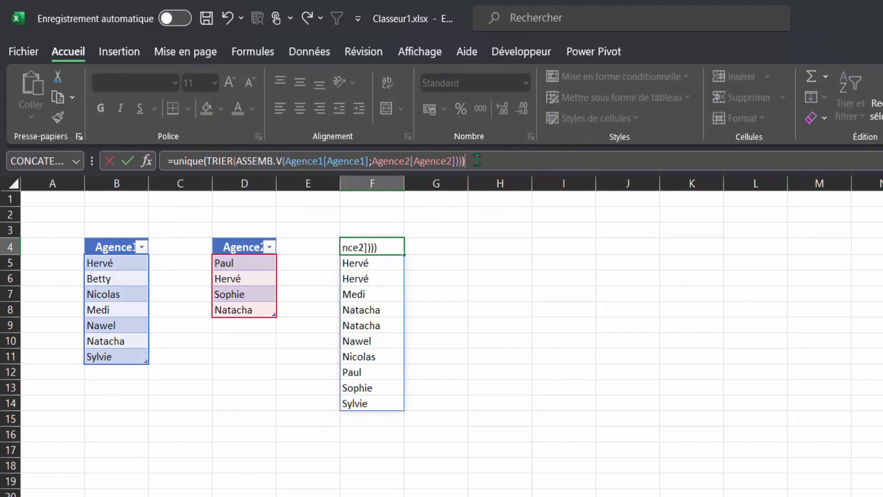
key(Return)
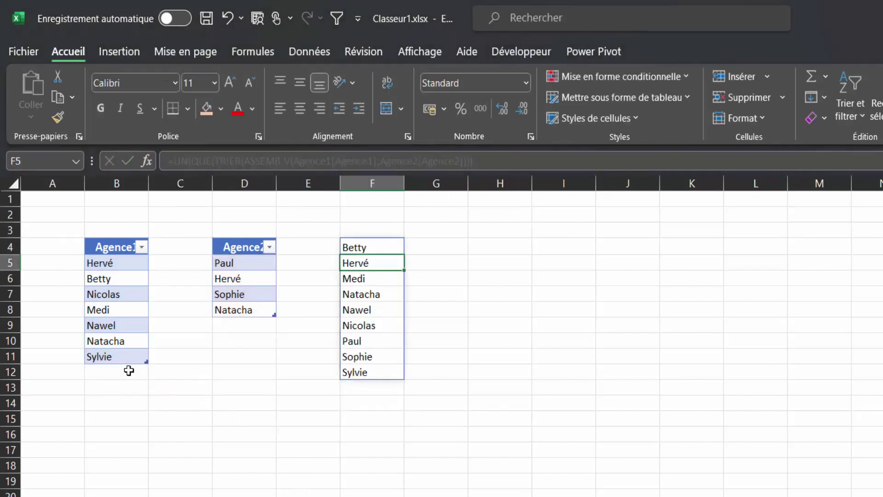
click(130, 370)
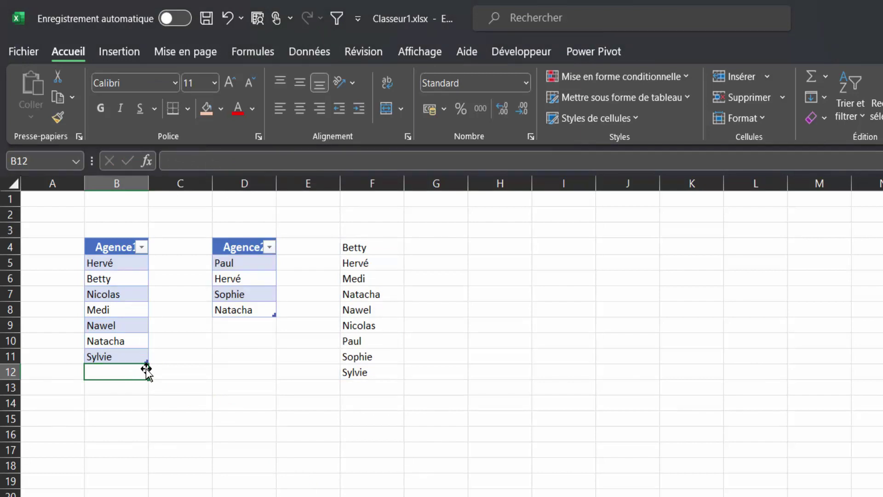
Step: Enter Natalie in B12 of the first table and confirm she appears in the merged list
text(Nata)
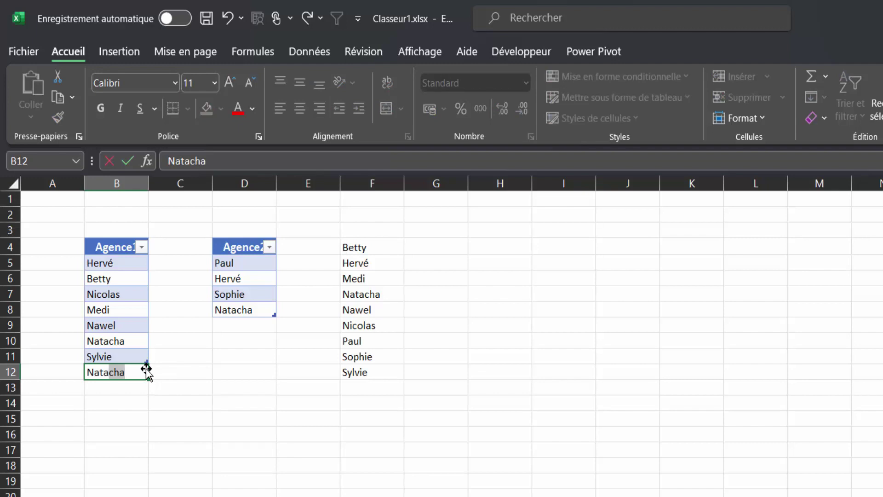
text(lie)
key(Return)
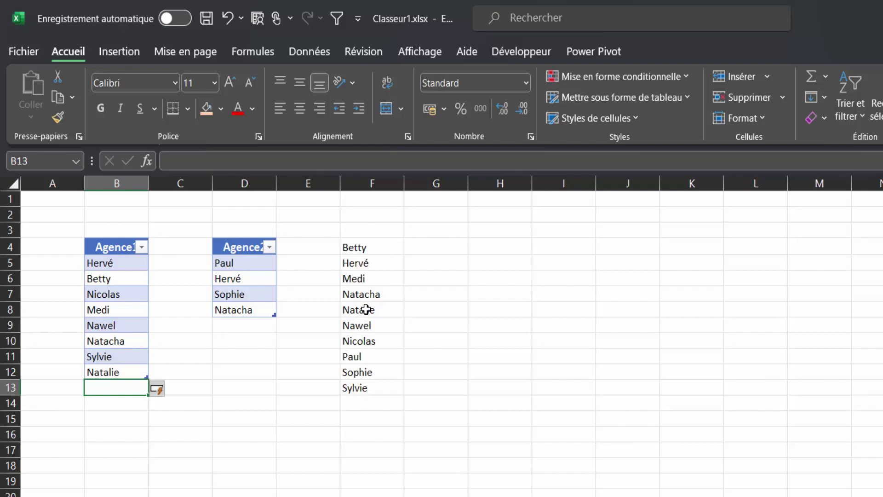
click(365, 309)
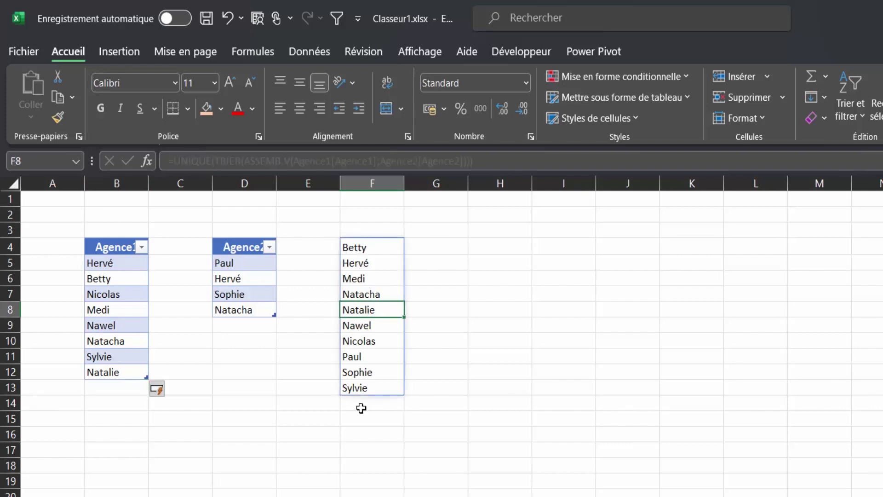
click(503, 251)
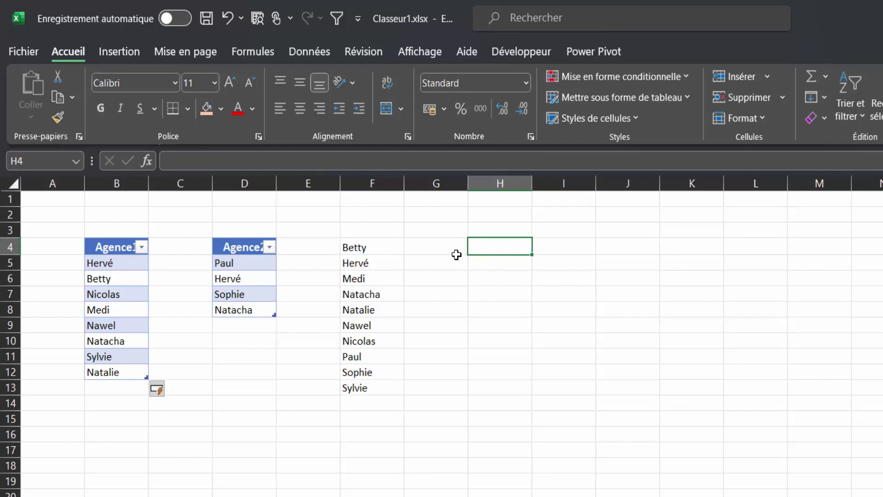
Step: Fill H4 with light orange and open Validation des données from the Données tab
click(211, 108)
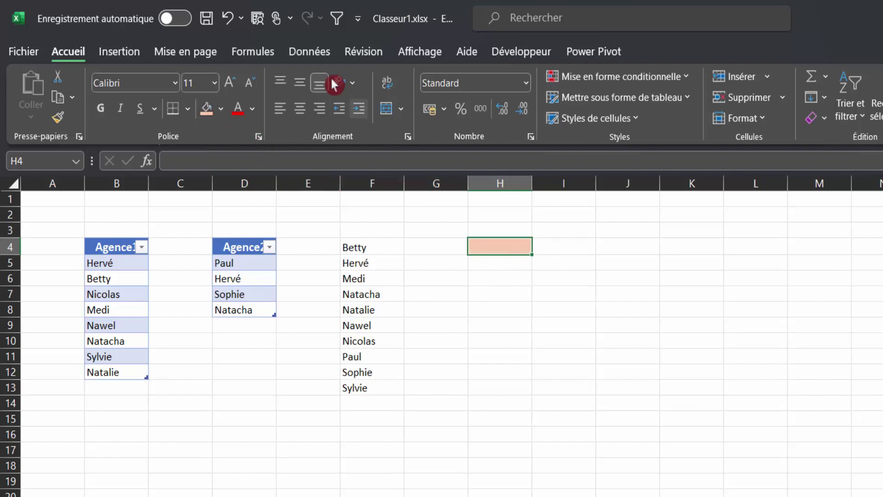
click(319, 60)
click(317, 50)
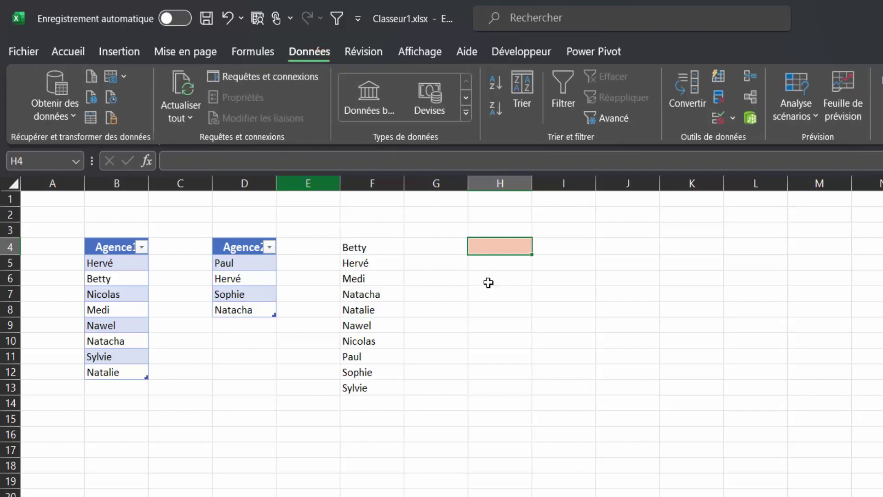
click(733, 118)
click(759, 139)
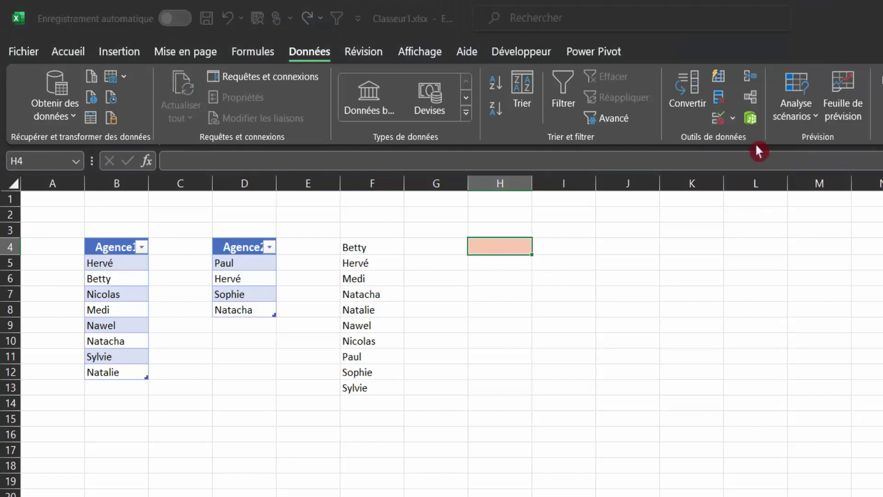
Step: Set H4's validation to Liste with source =$F4# so it covers the whole spill
drag(520, 266, 785, 300)
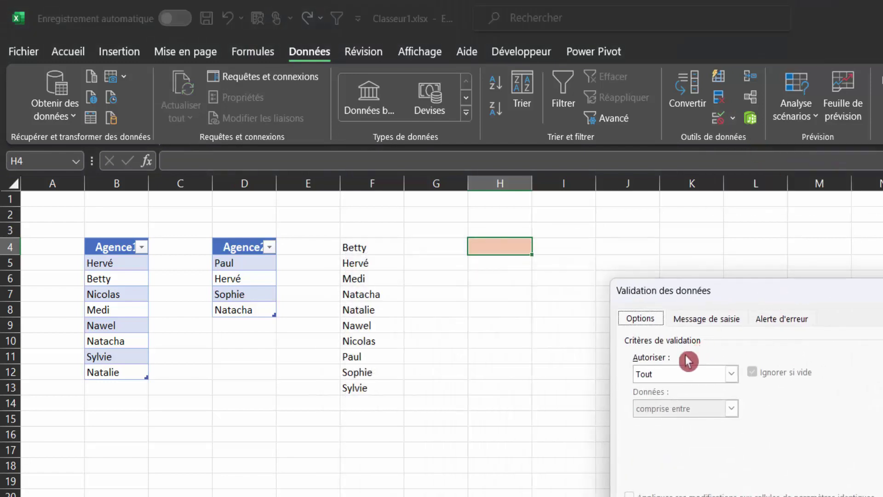
click(686, 376)
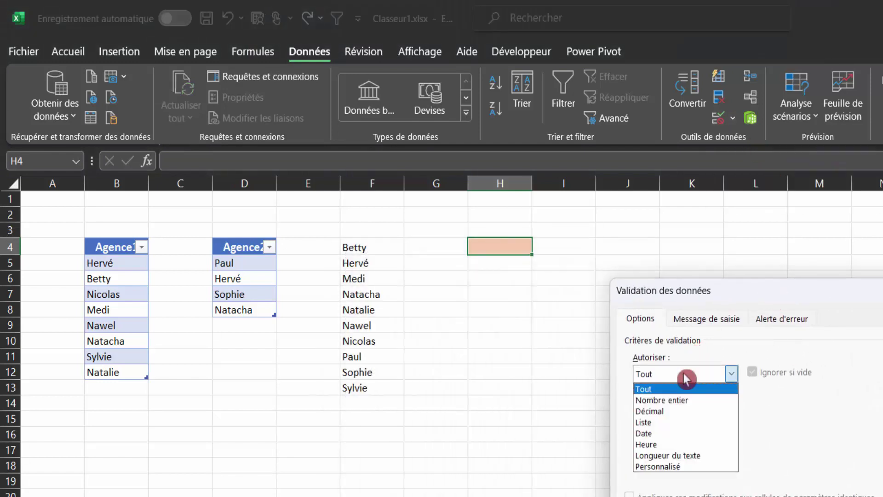
click(662, 423)
click(656, 443)
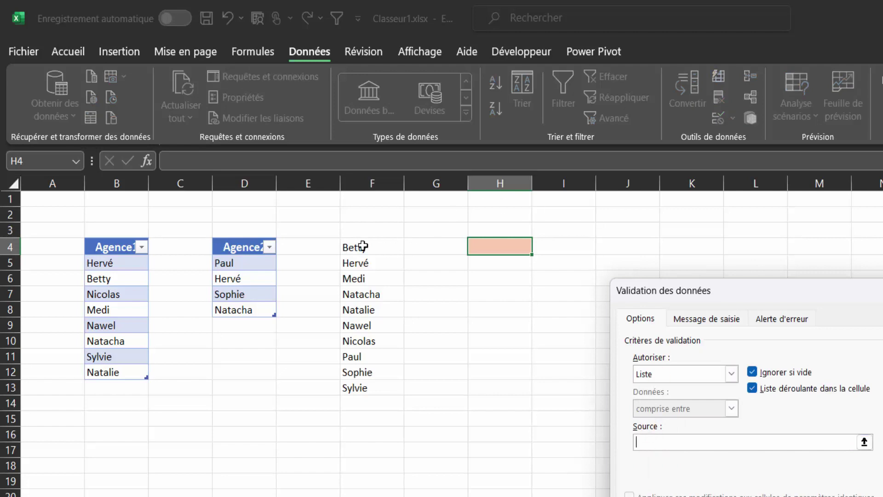
click(364, 246)
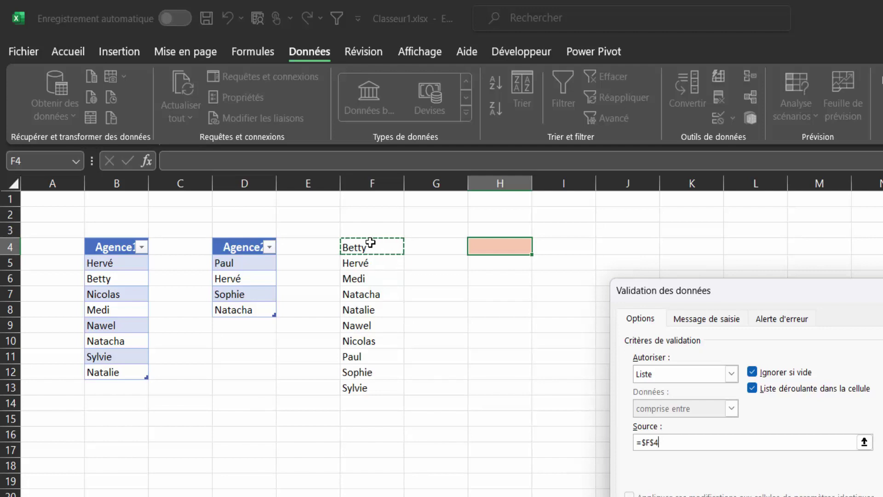
key(F4)
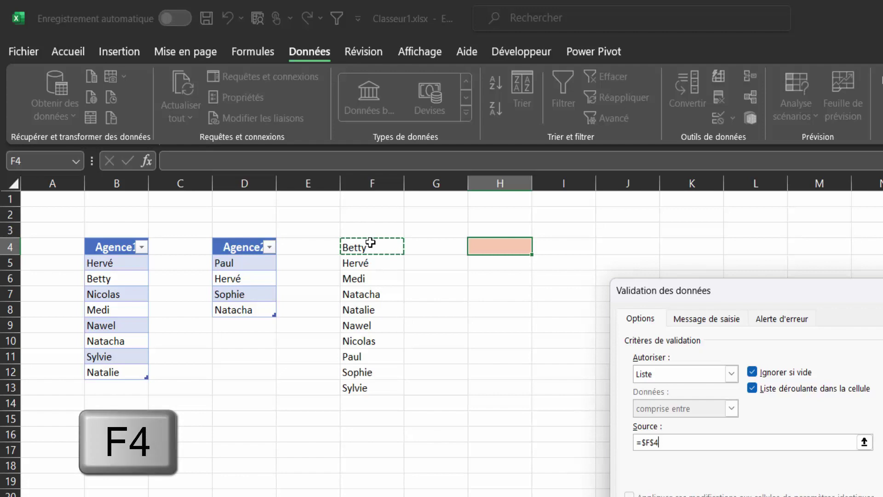
key(F4)
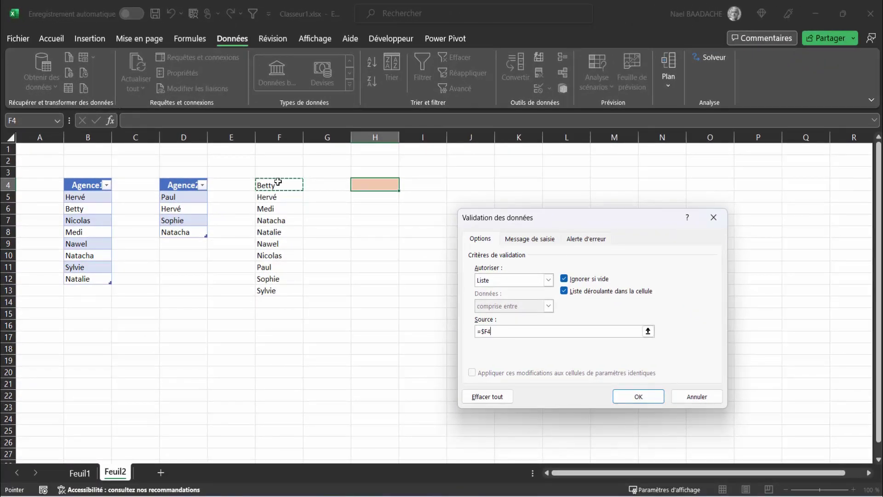
click(511, 330)
text(#)
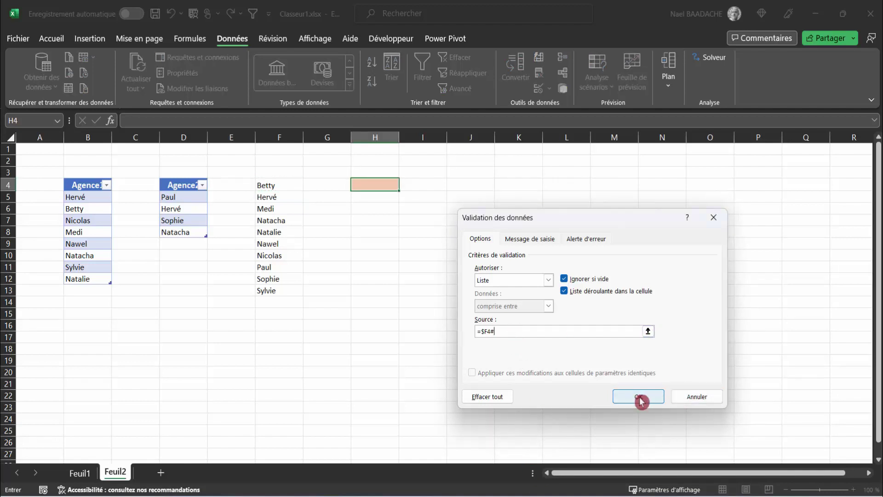
click(639, 397)
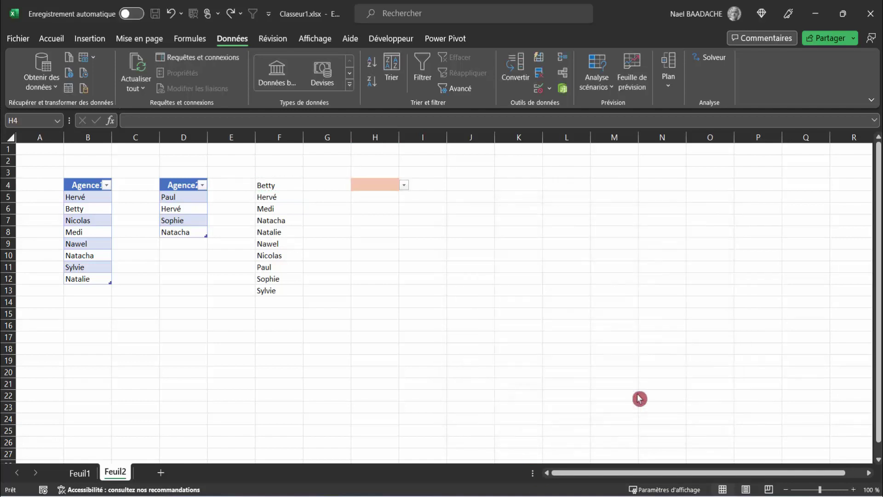
Step: Enter Nael twice, in D9 and D10, in the second agency table
click(403, 185)
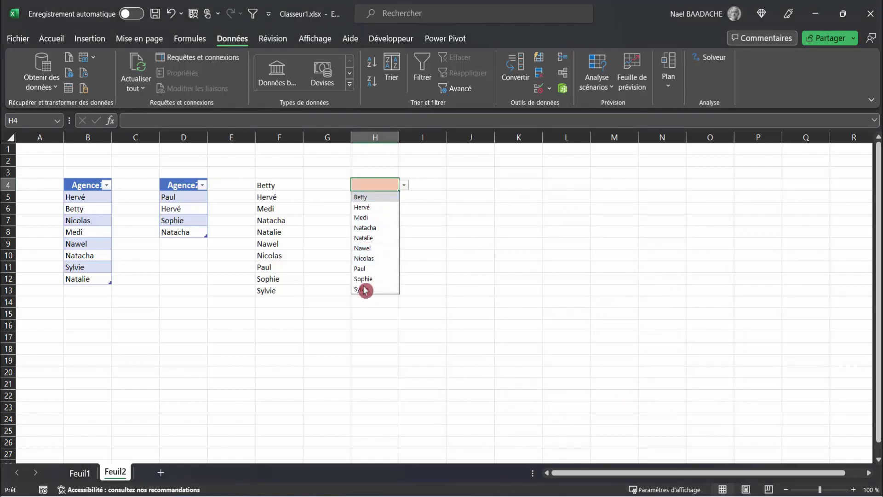
click(187, 246)
text(Nael)
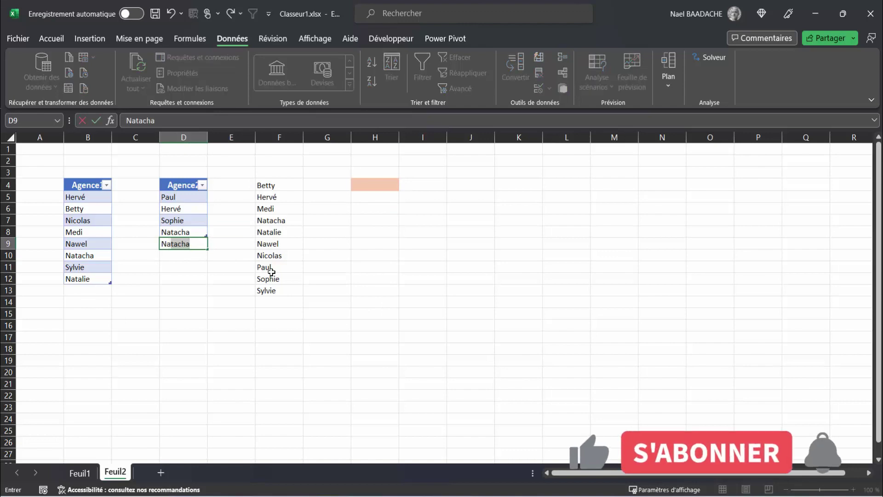
key(Return)
text(Nael)
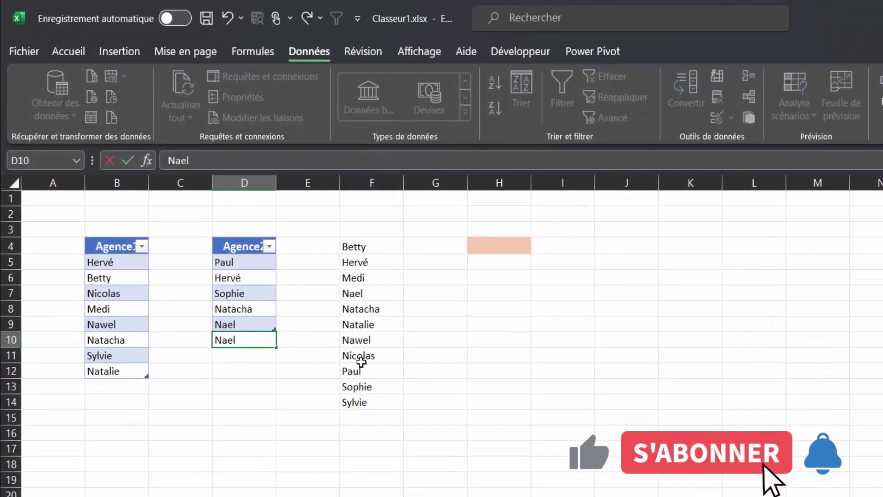
key(Return)
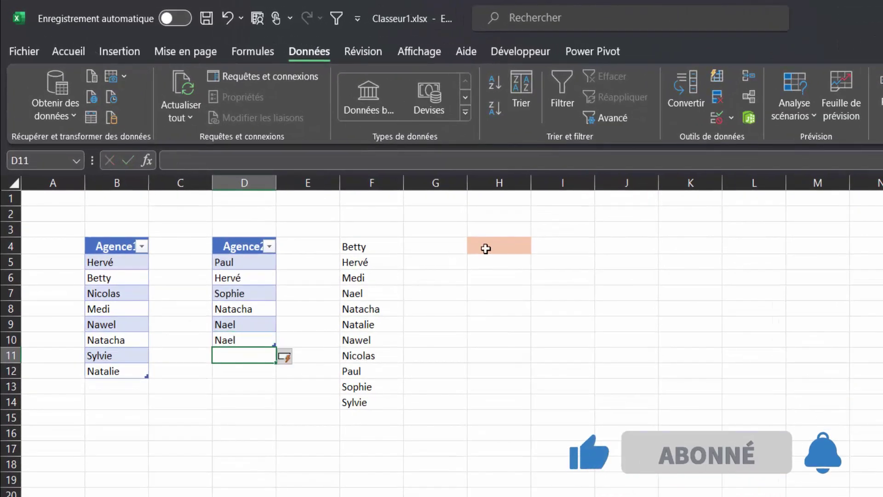
Step: Check that H4's drop-down lists Nael only once among eleven names
click(485, 247)
click(538, 246)
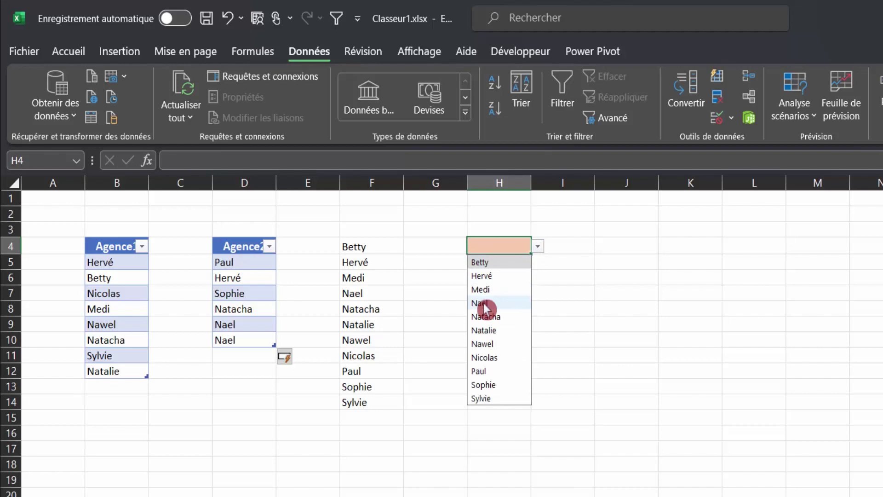
click(363, 247)
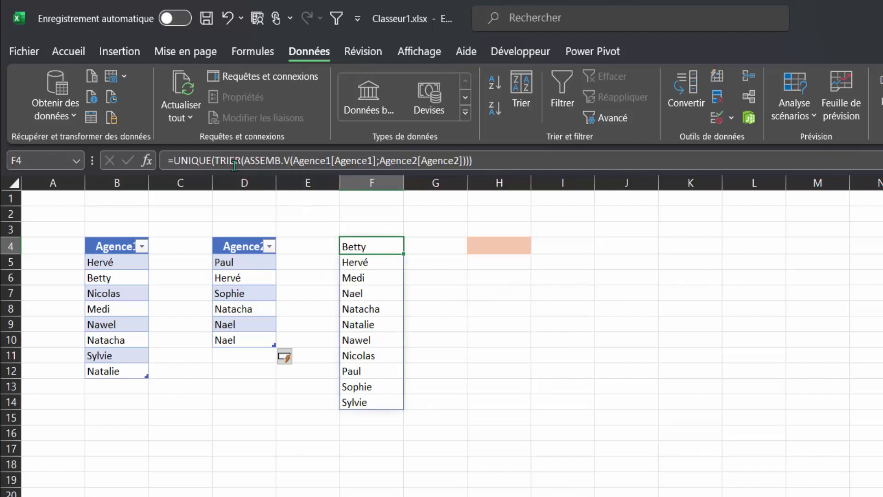
click(499, 246)
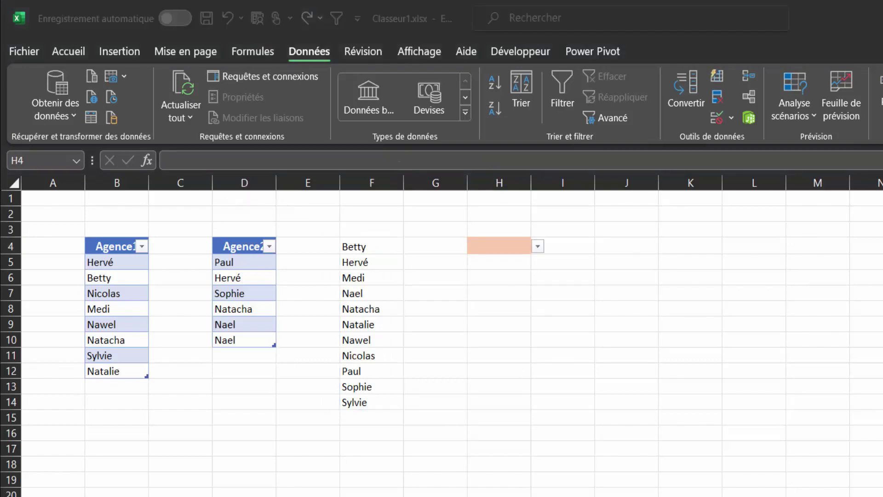
click(538, 249)
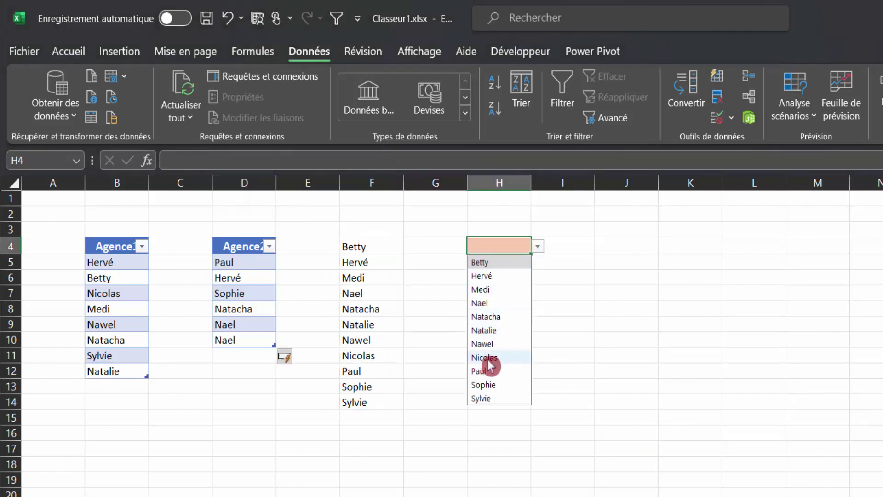
click(681, 358)
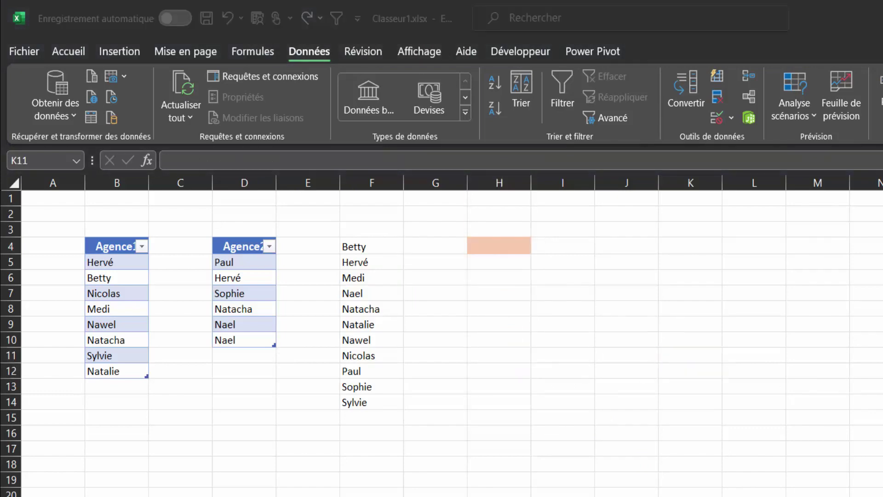